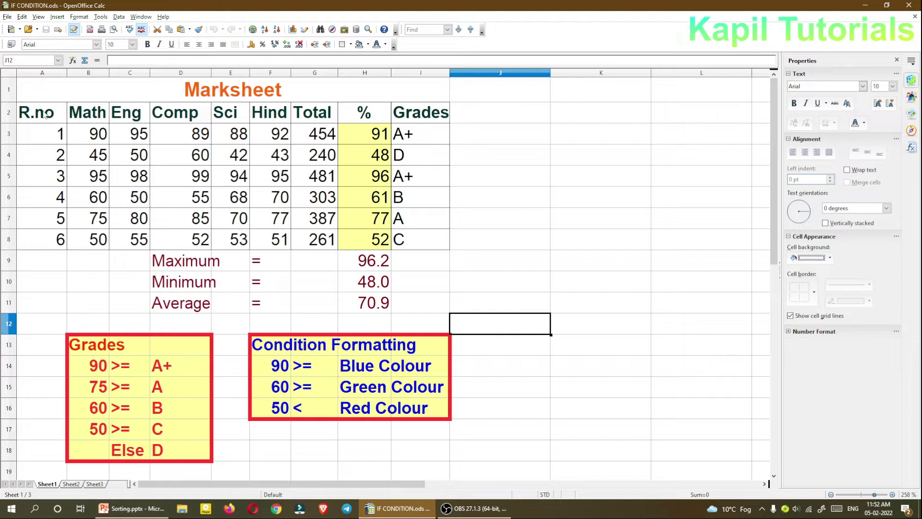
Step: Select the whole Marksheet table A2:I8, from R.no to Grades, and bring up the Data menu
drag(55, 111, 412, 245)
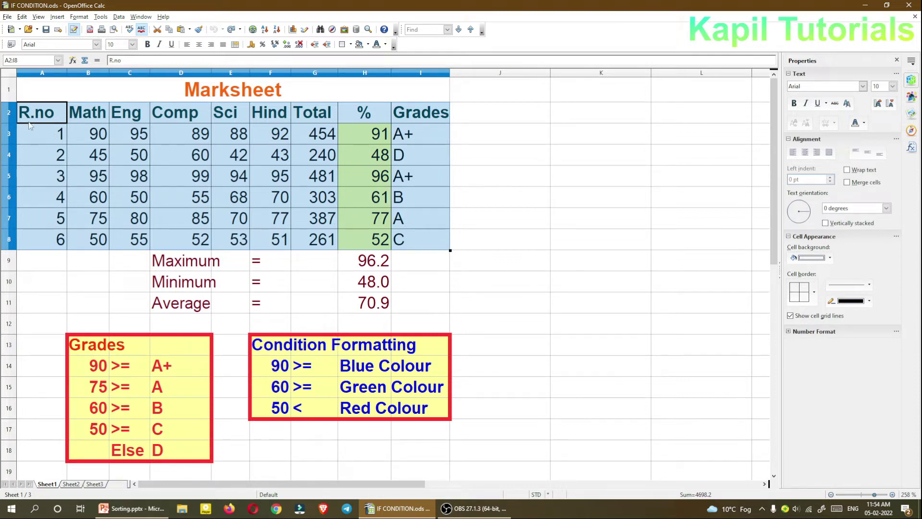
drag(29, 121, 406, 240)
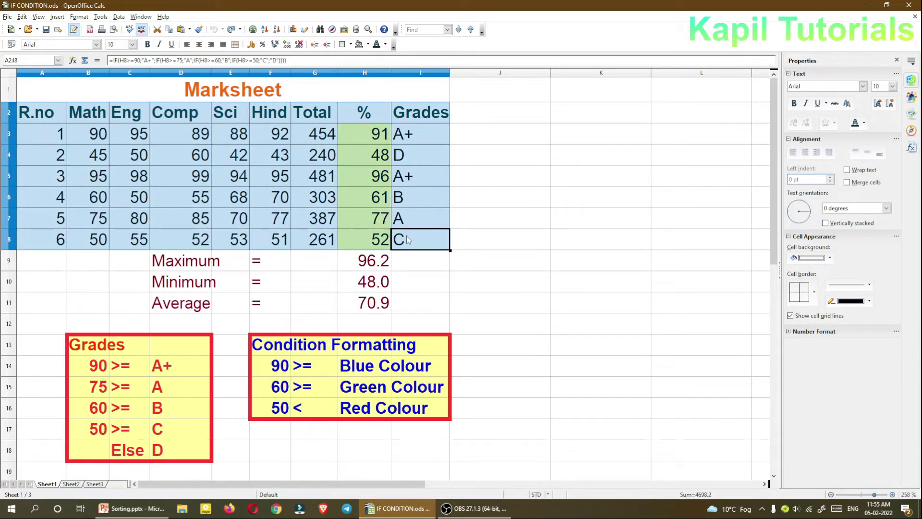
click(43, 117)
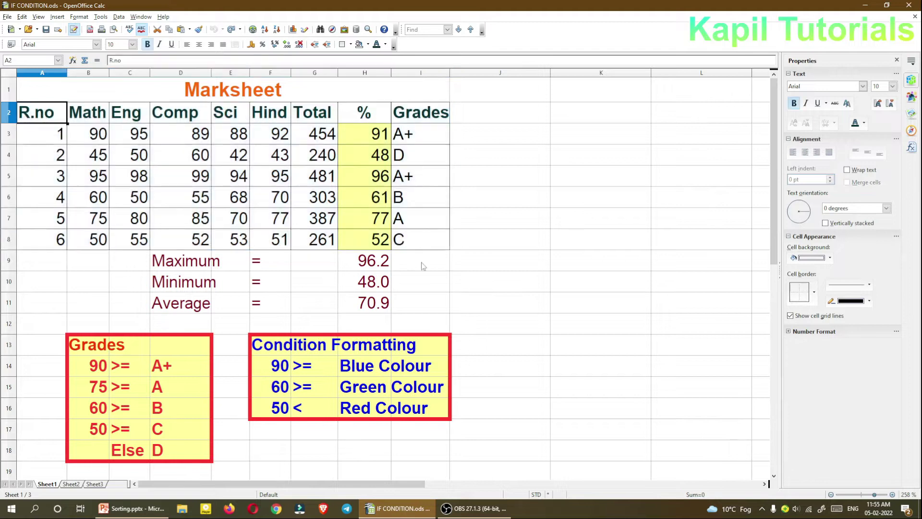
click(407, 244)
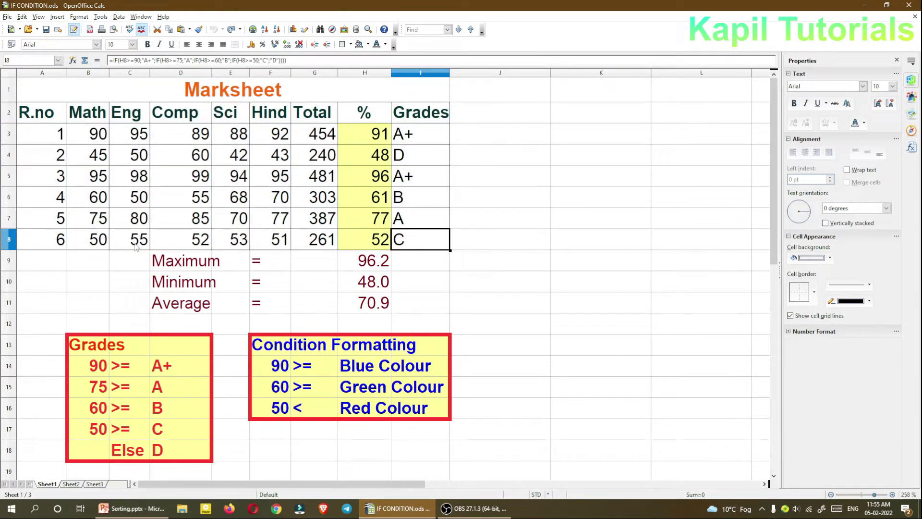
drag(39, 115, 421, 238)
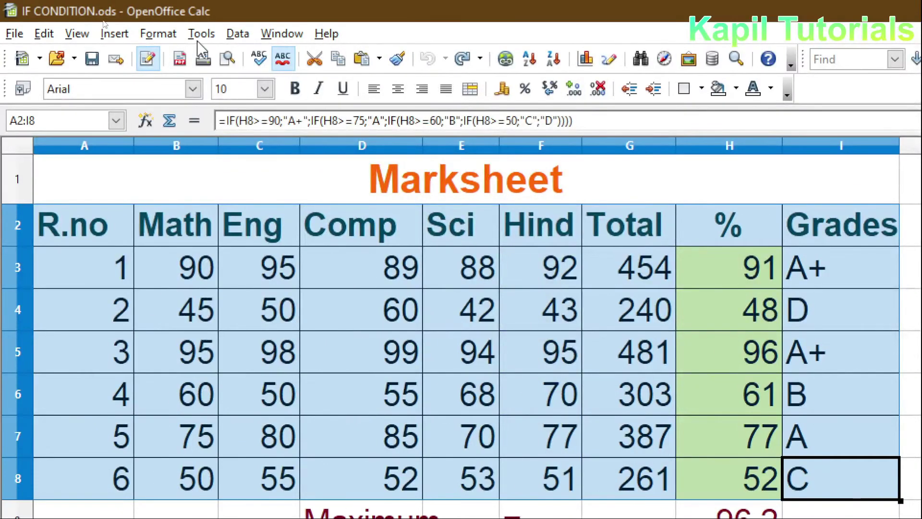
click(119, 17)
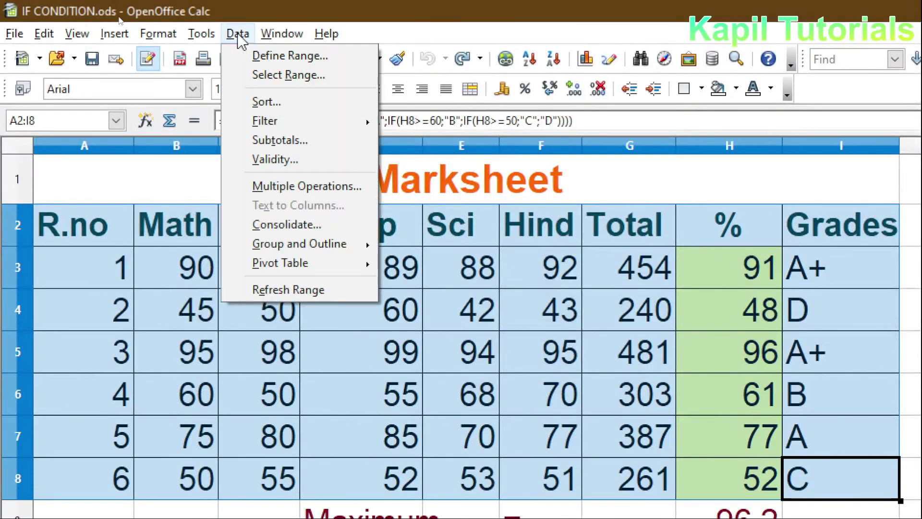
Step: Sort the Marksheet rows by the % column in descending order
click(269, 101)
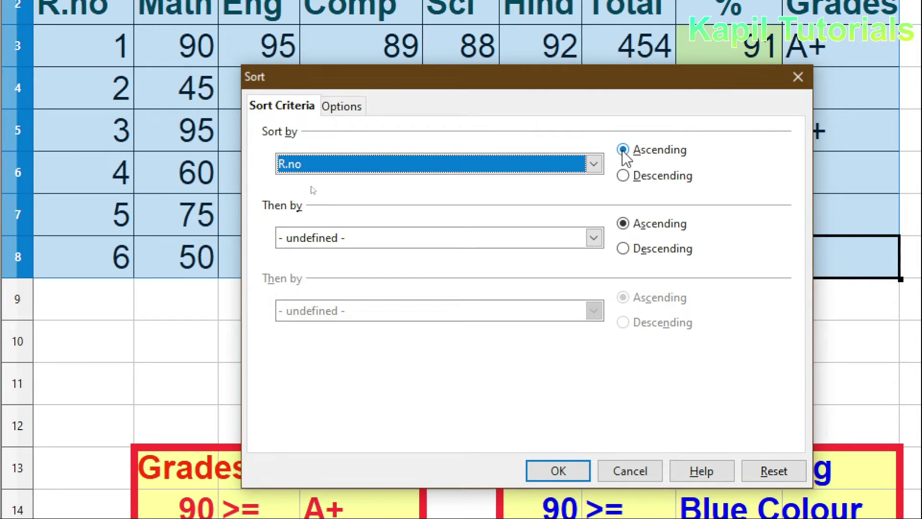
click(624, 176)
click(595, 164)
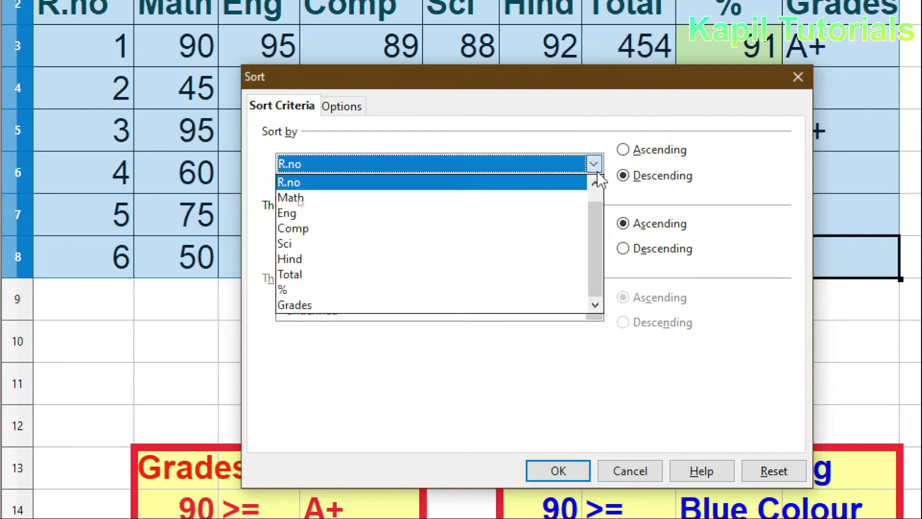
click(302, 290)
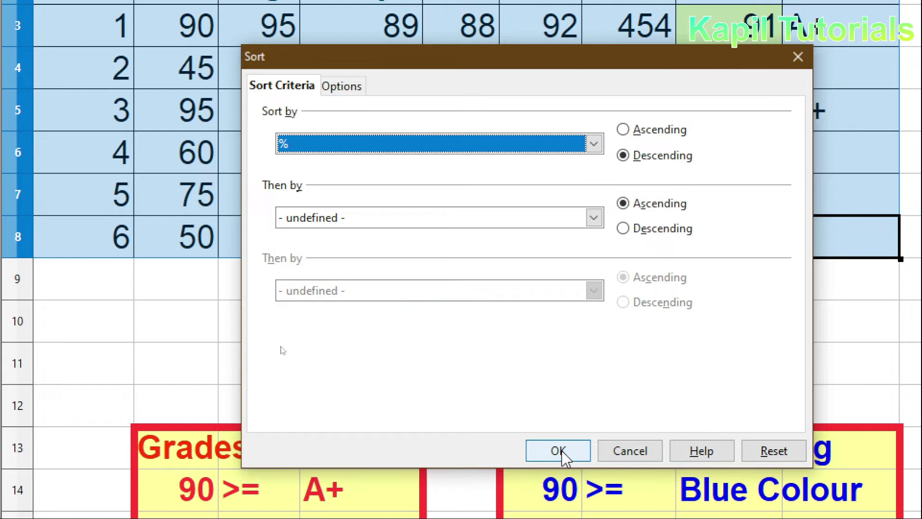
click(559, 452)
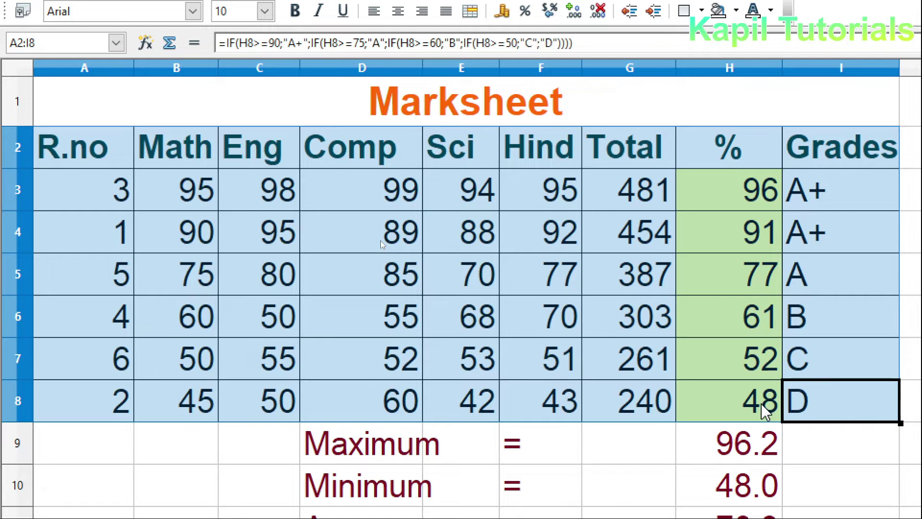
Step: Re-sort the selected Marksheet rows by the Math column, highest first
drag(89, 147, 800, 413)
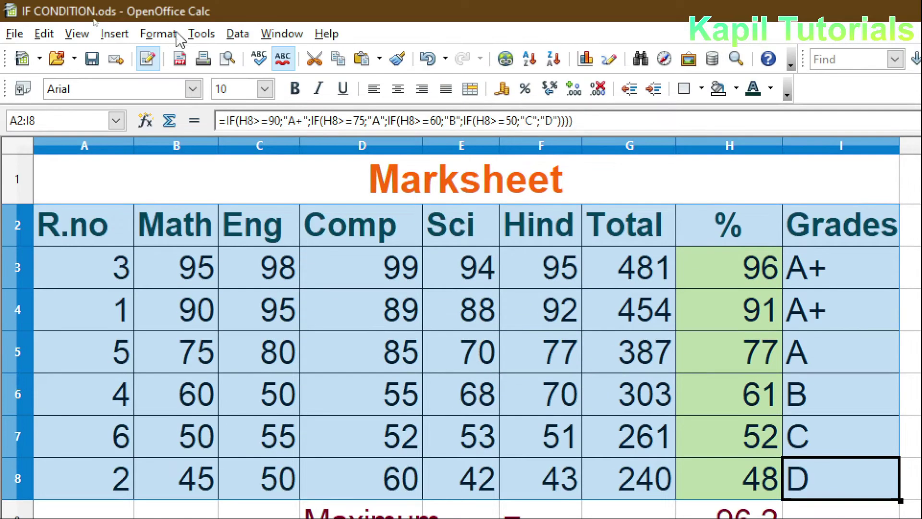
click(237, 33)
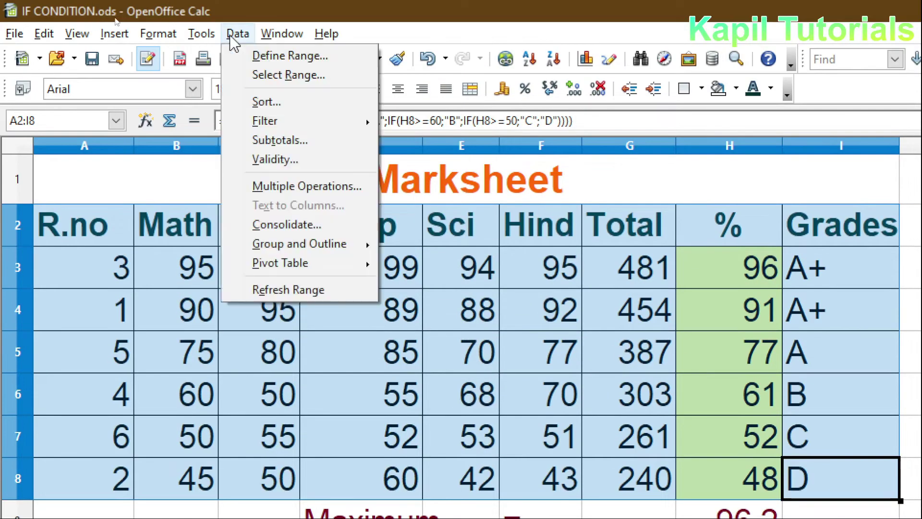
click(256, 104)
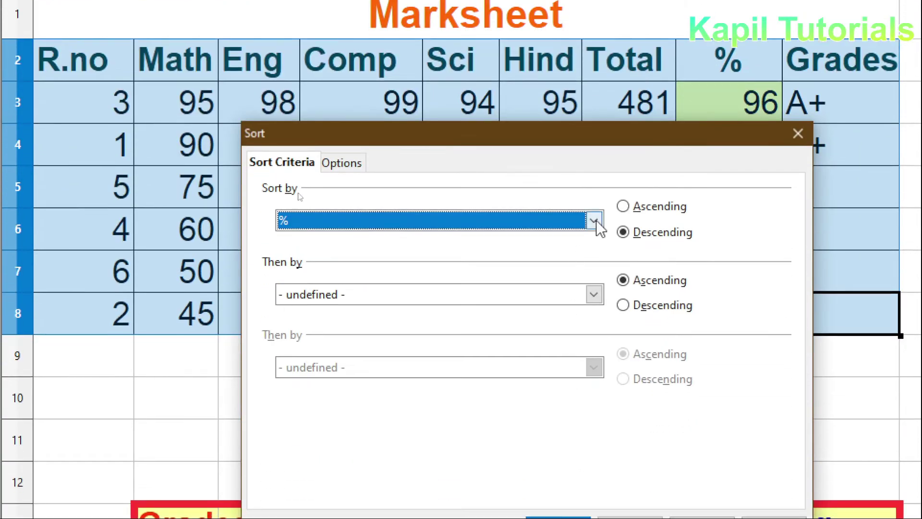
click(594, 221)
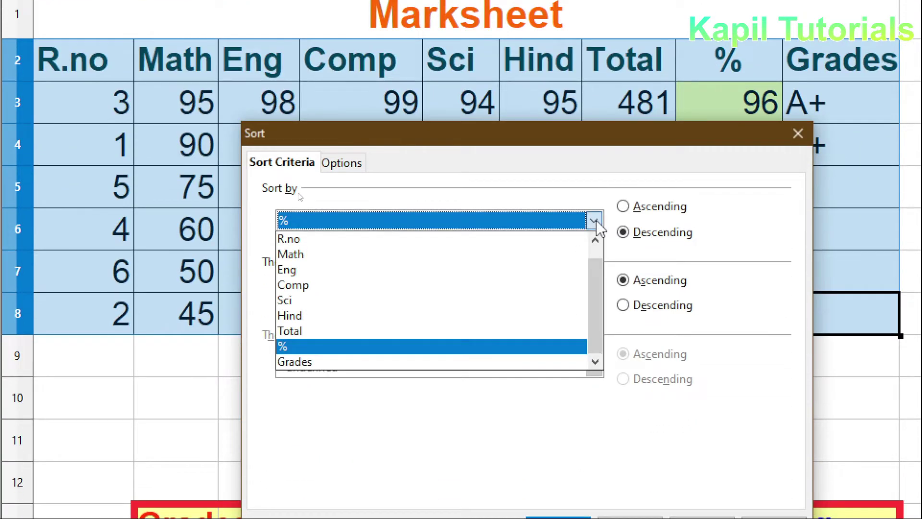
click(355, 259)
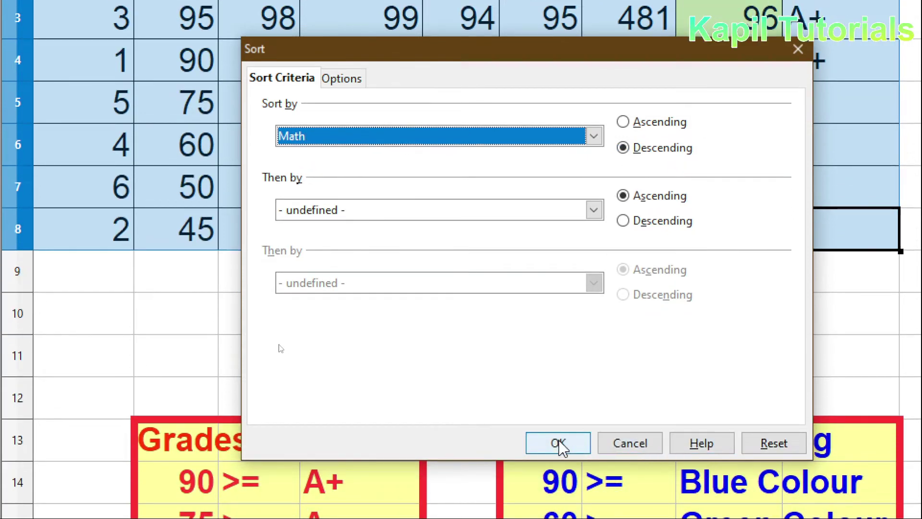
click(559, 443)
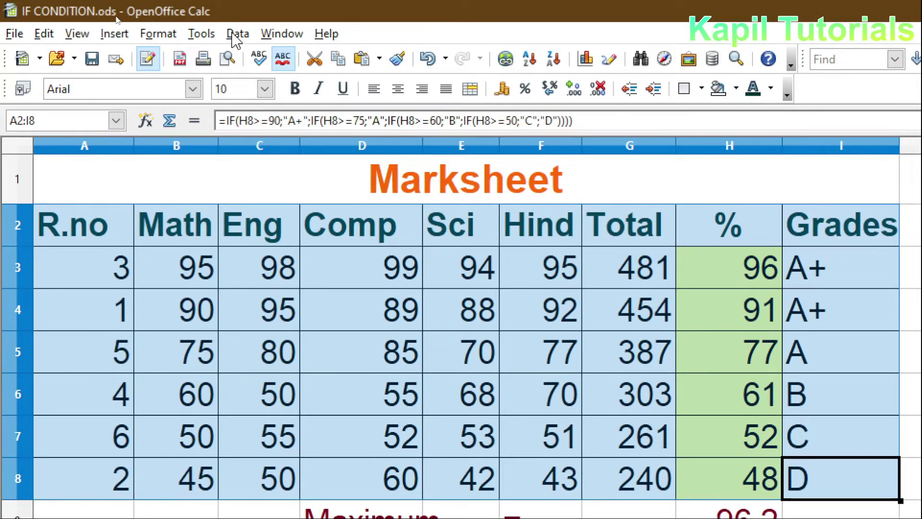
Step: Sort the Marksheet by % descending, then by R.no ascending for ties
click(237, 34)
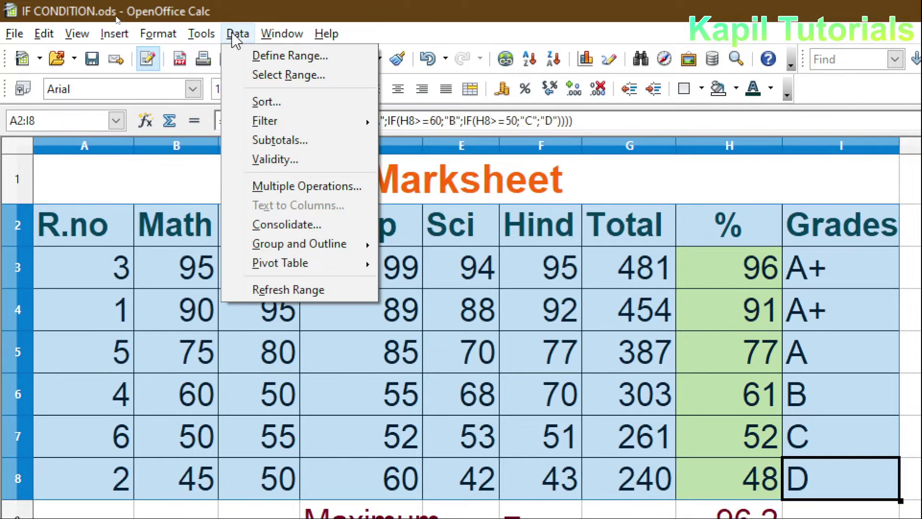
click(266, 101)
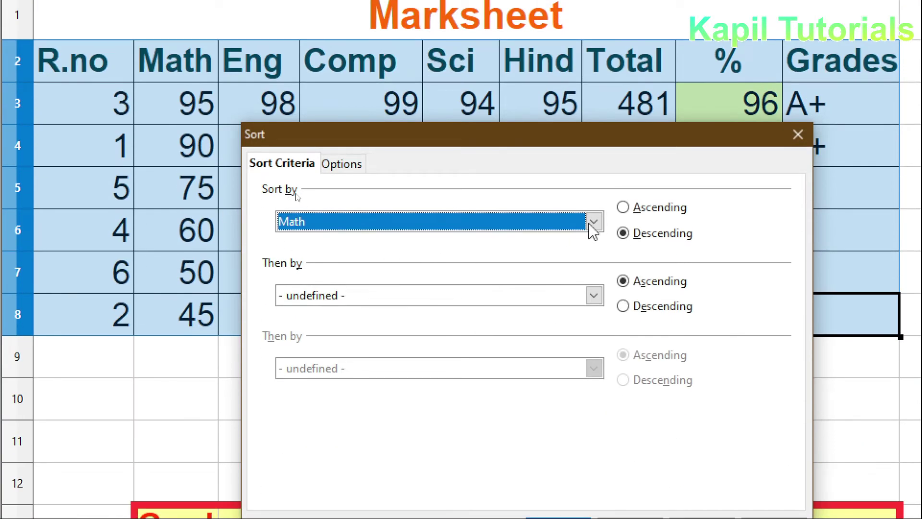
click(594, 386)
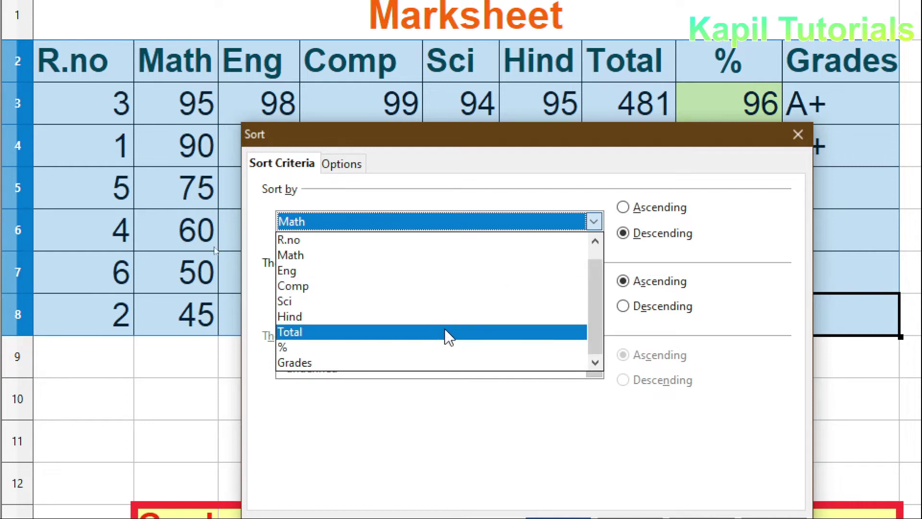
click(293, 347)
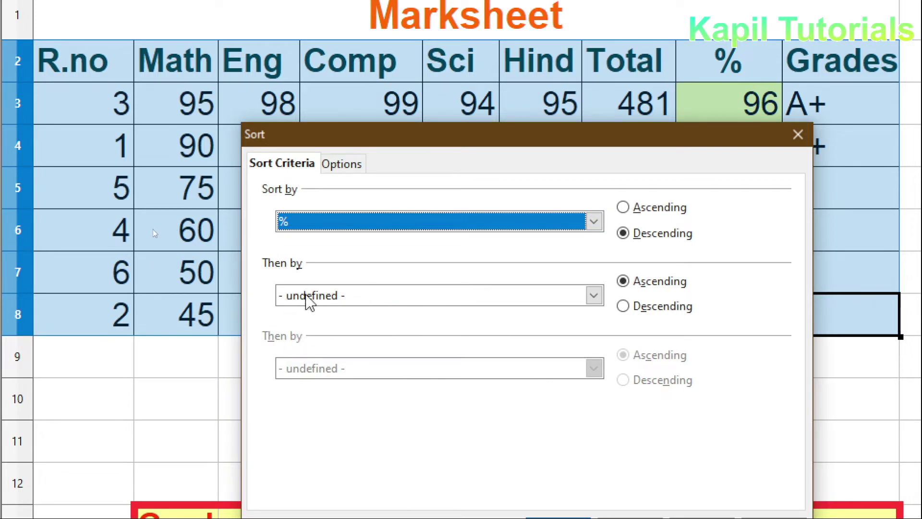
click(590, 297)
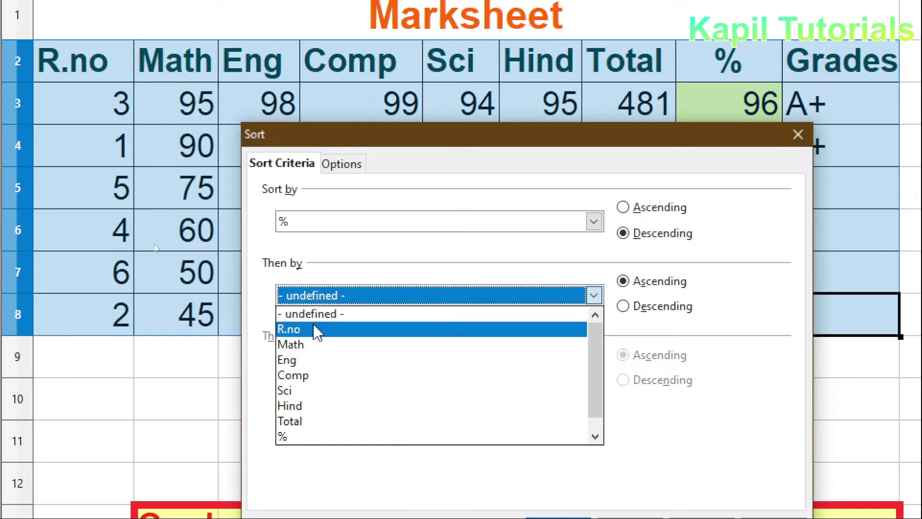
click(290, 330)
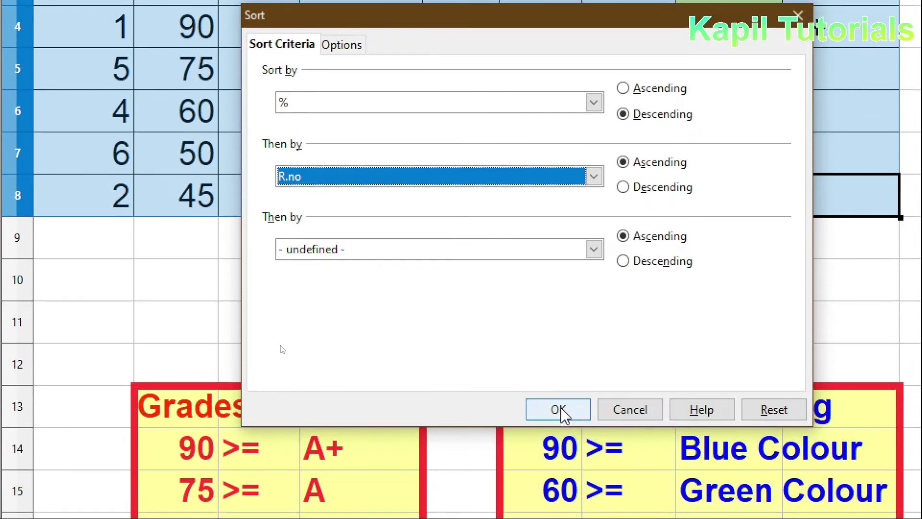
click(559, 410)
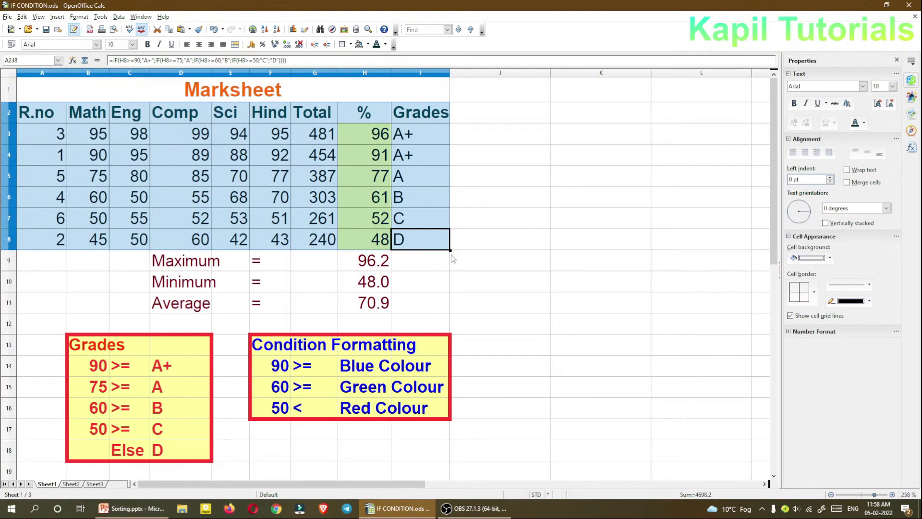
Step: Deselect the table and select only the % values in H3:H8
drag(42, 117, 411, 230)
click(470, 245)
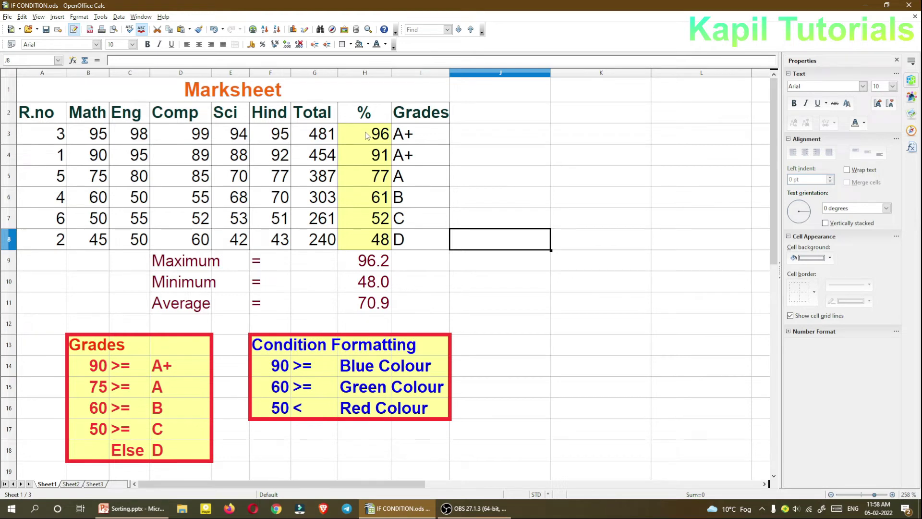
drag(361, 134, 367, 240)
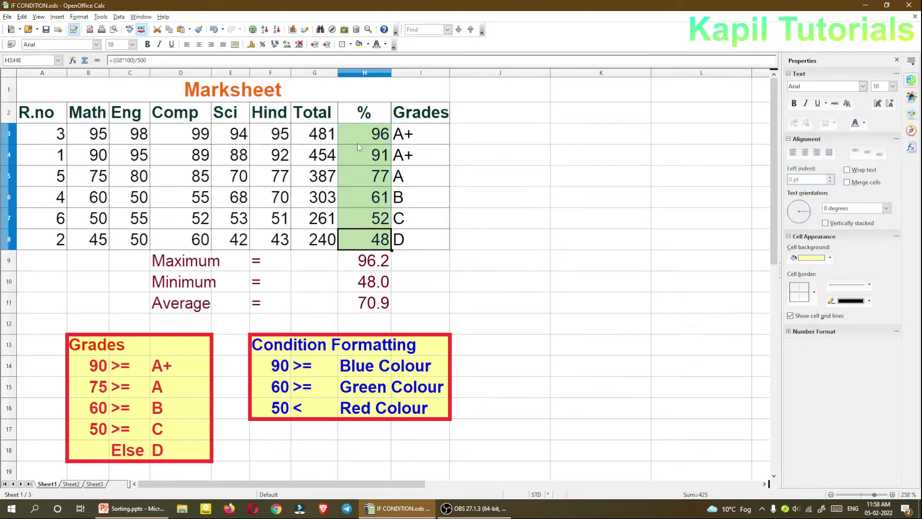
drag(359, 140, 380, 244)
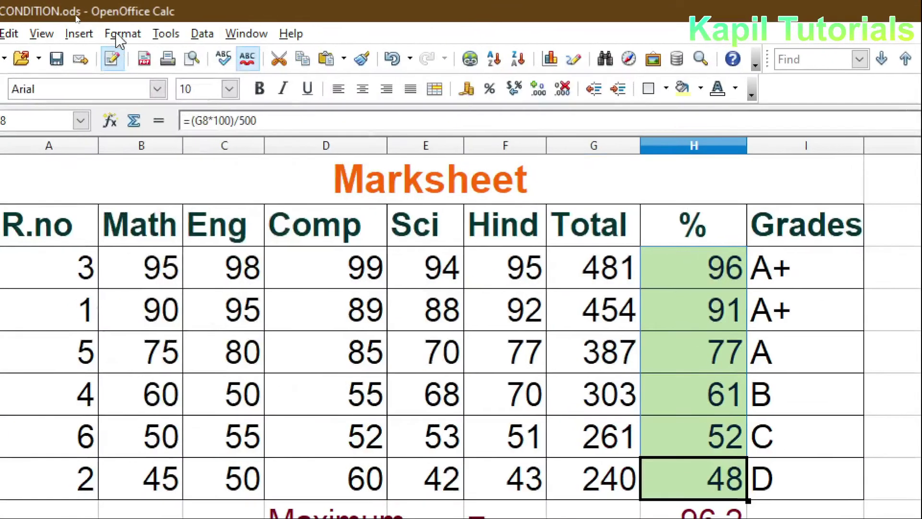
Step: In Conditional Formatting, set Condition 1 to cell value greater than or equal to 90
click(79, 17)
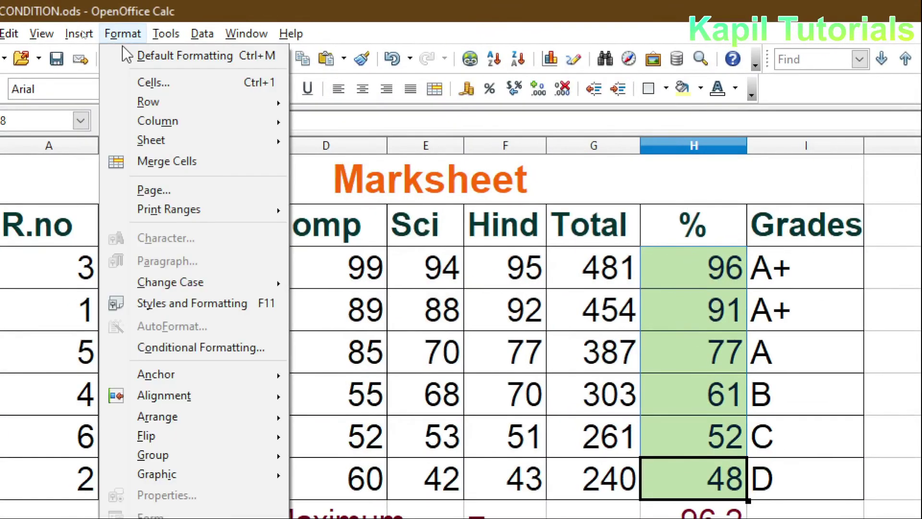
click(147, 349)
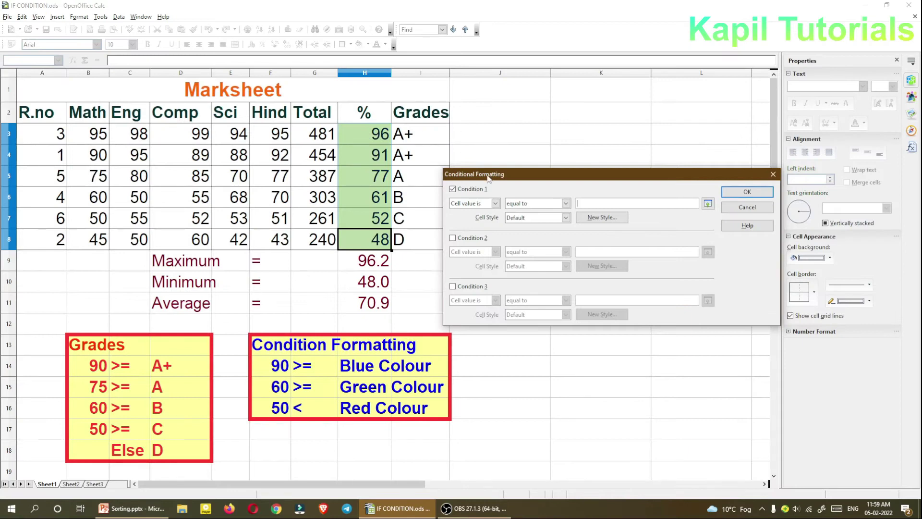
drag(488, 178, 359, 132)
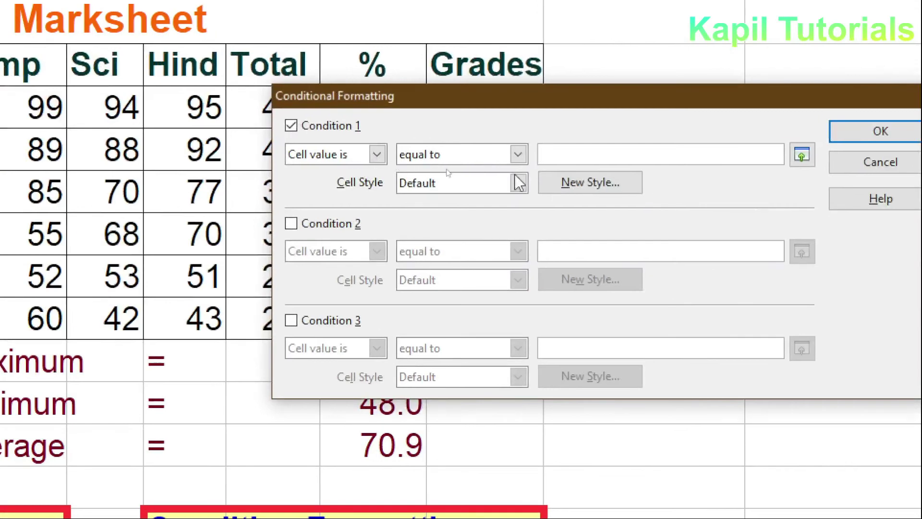
click(437, 158)
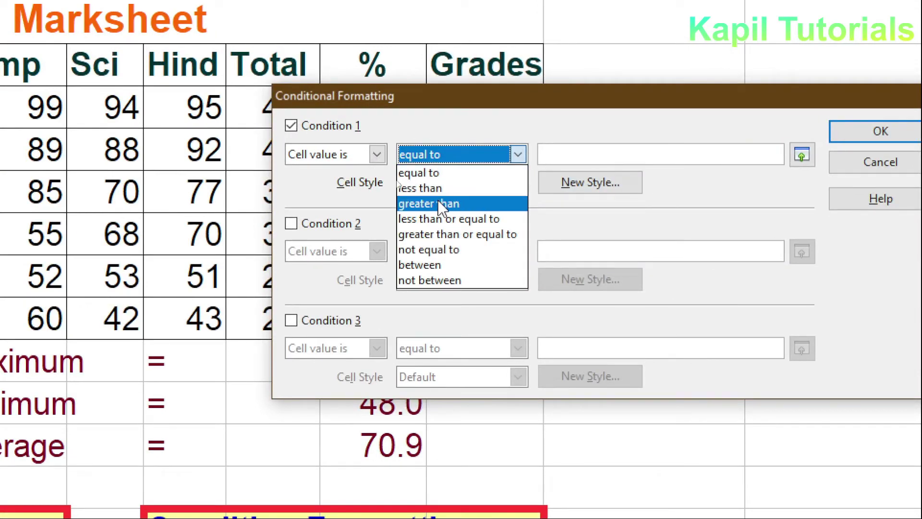
click(468, 236)
click(604, 154)
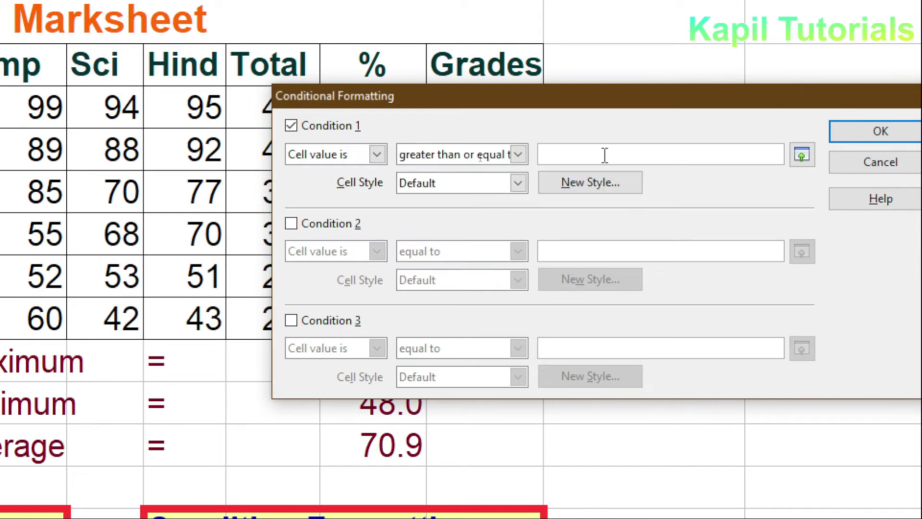
text(90)
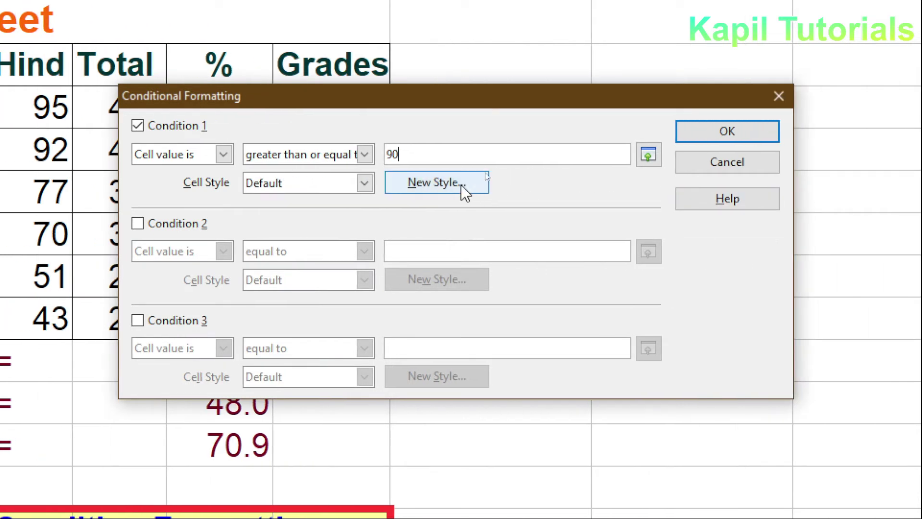
Step: Create a new cell style for Condition 1 using Arial Black, Bold Italic
click(435, 185)
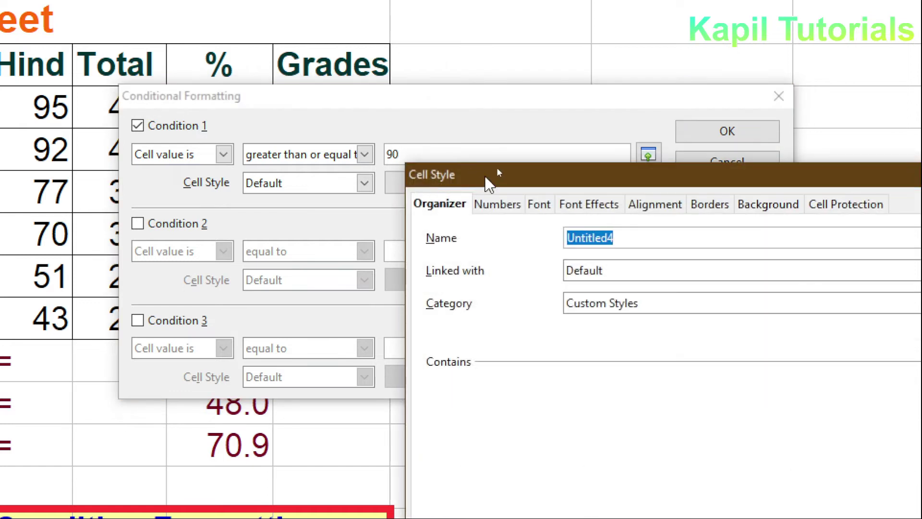
drag(484, 173, 255, 87)
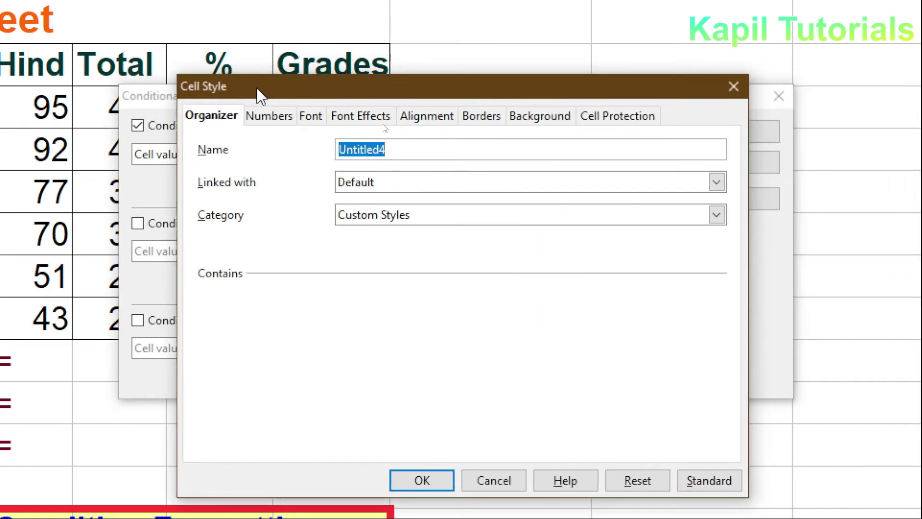
click(311, 116)
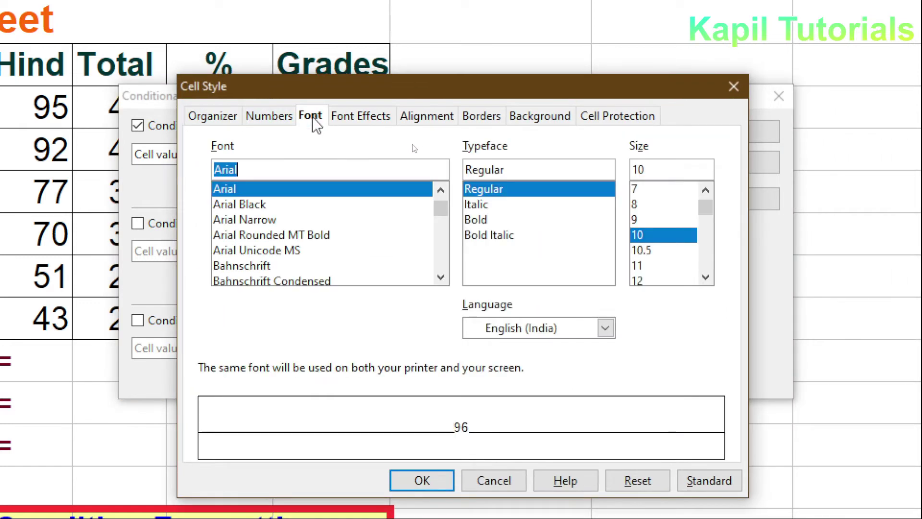
click(480, 220)
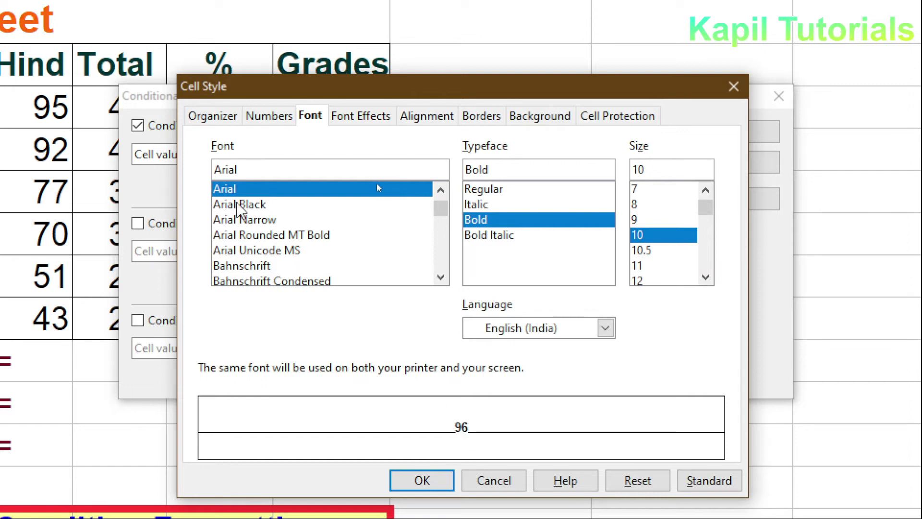
click(239, 205)
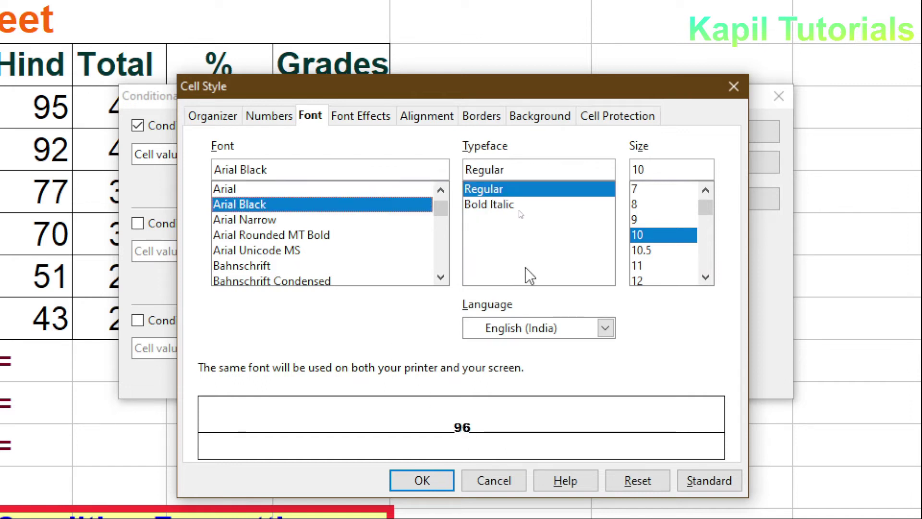
click(500, 205)
click(491, 189)
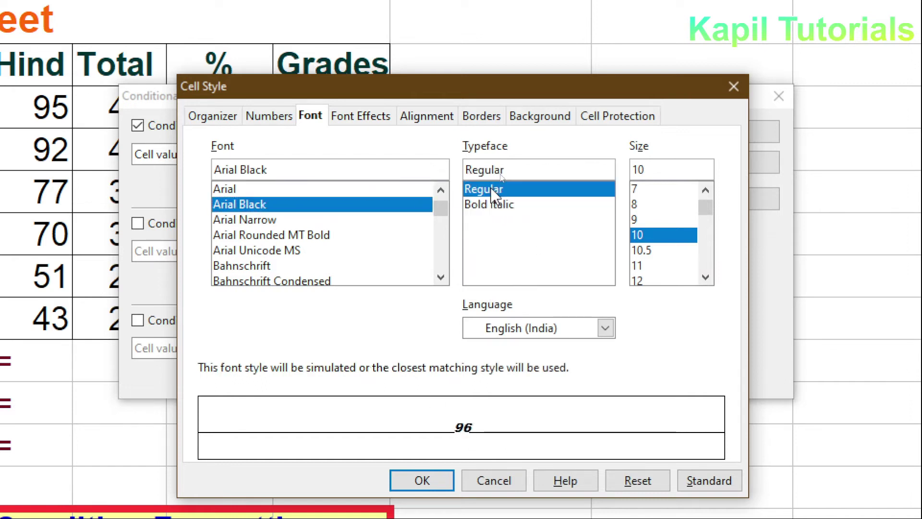
click(490, 207)
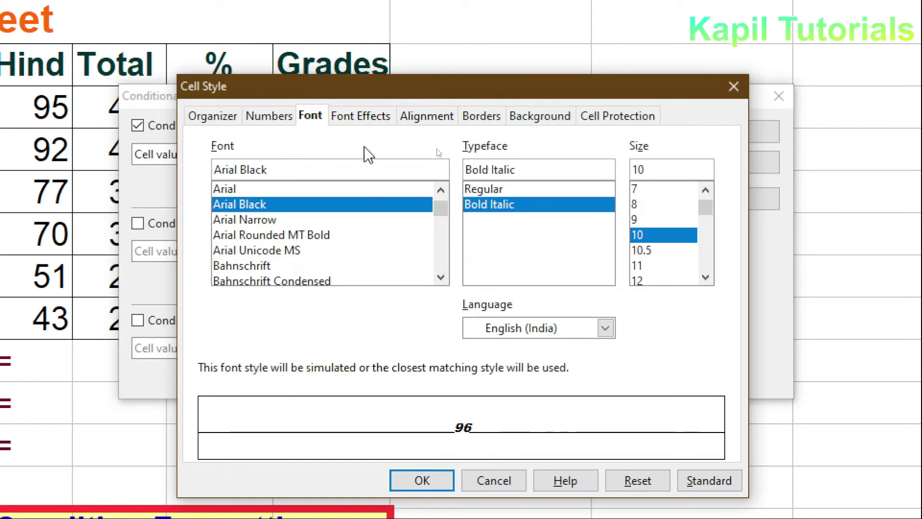
click(368, 124)
click(371, 166)
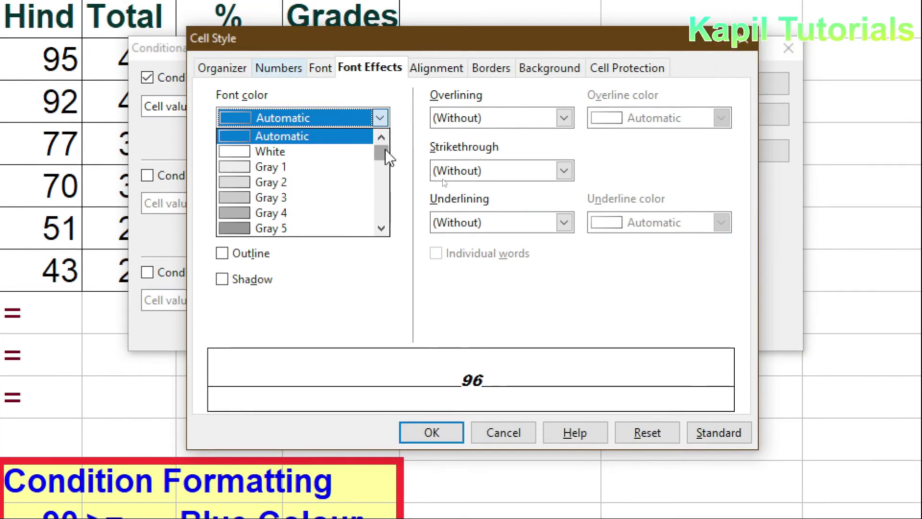
Step: Give the style Blue 3 text and 2.50 pt Blue 3 borders on all four sides
drag(381, 153, 388, 172)
click(270, 197)
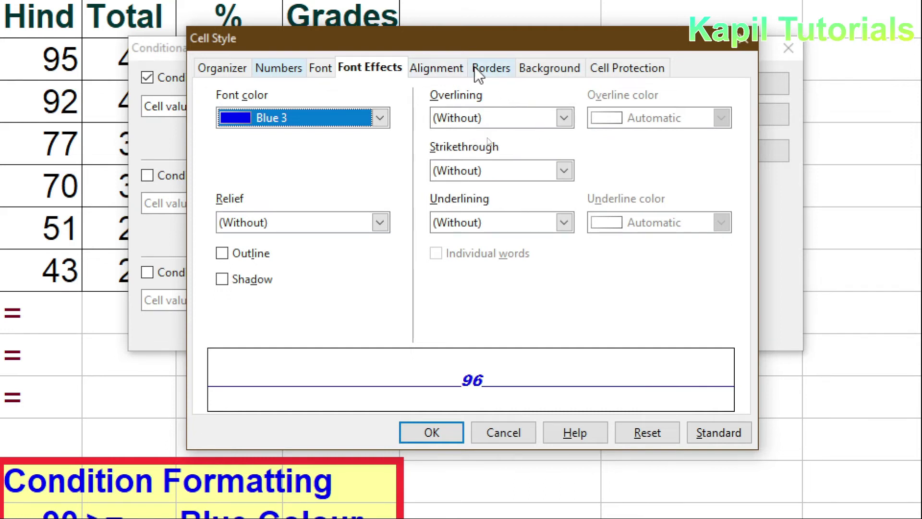
click(489, 71)
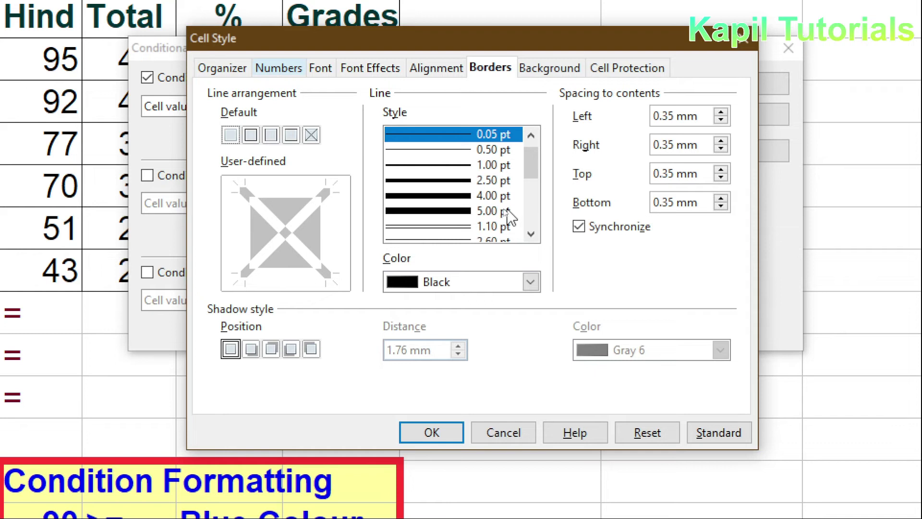
click(432, 181)
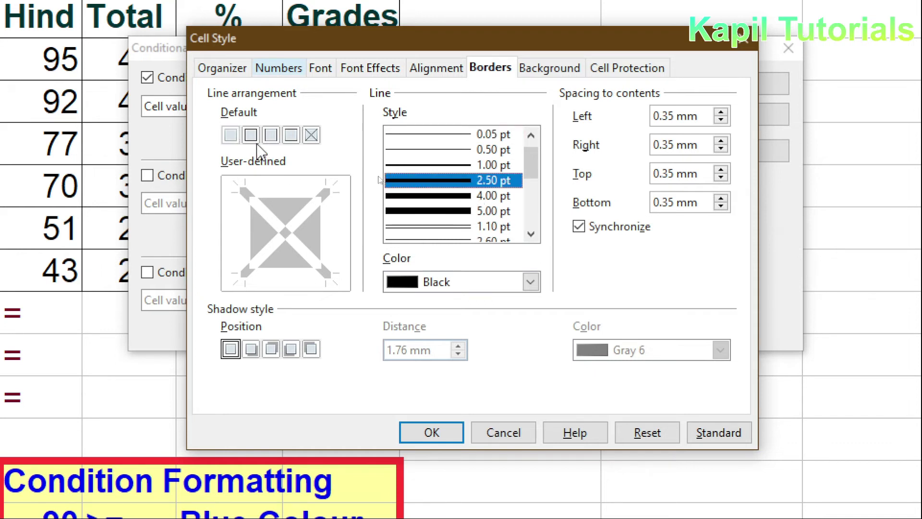
click(531, 284)
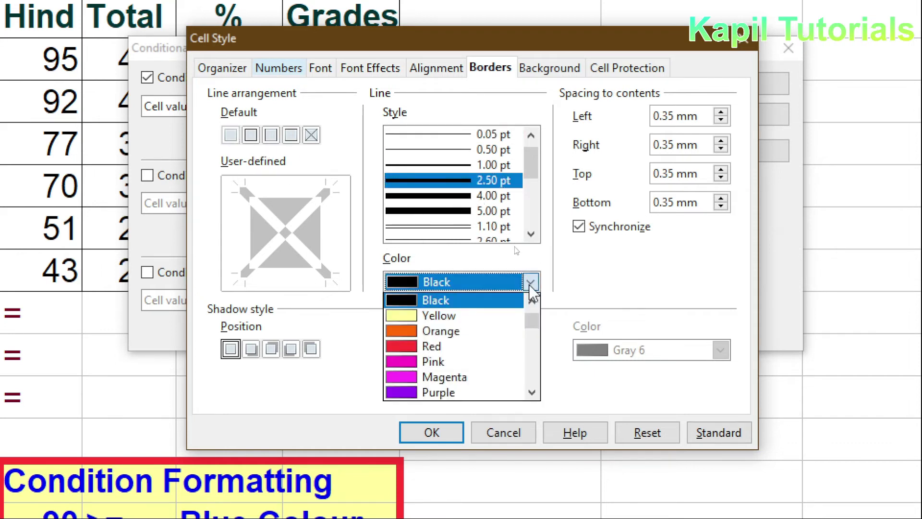
drag(529, 320, 533, 347)
click(434, 364)
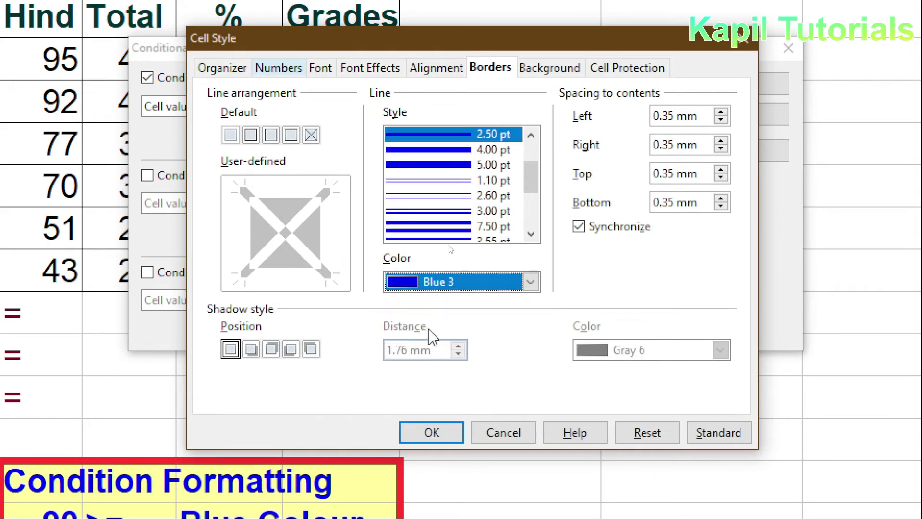
click(247, 135)
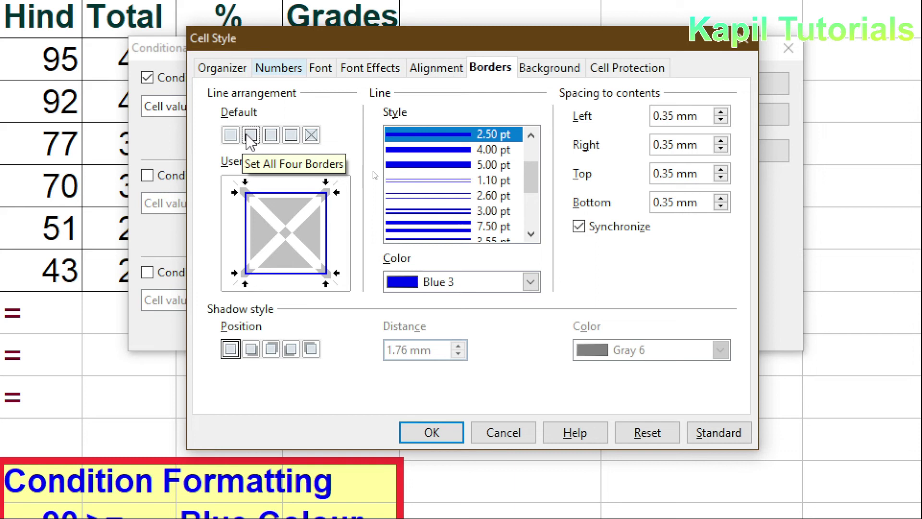
Step: Set the style's background to Red 10 and apply the rule to the % cells
click(548, 72)
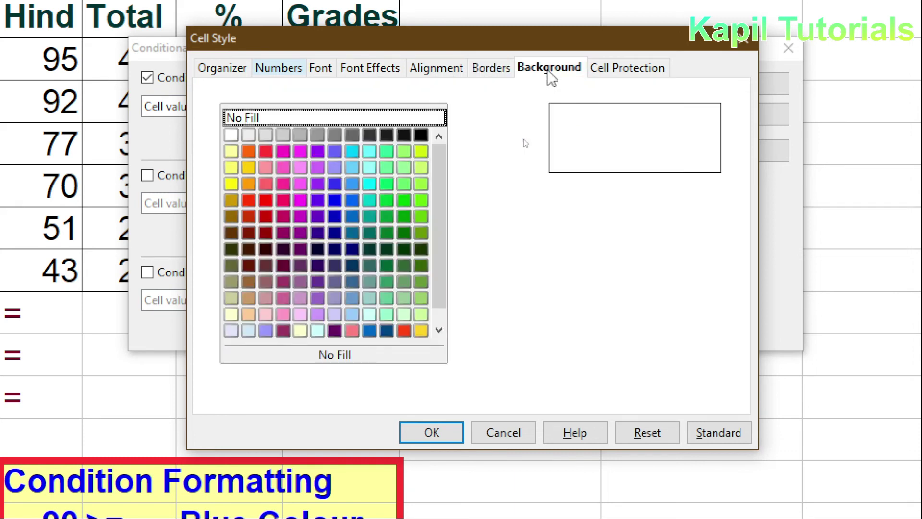
click(387, 168)
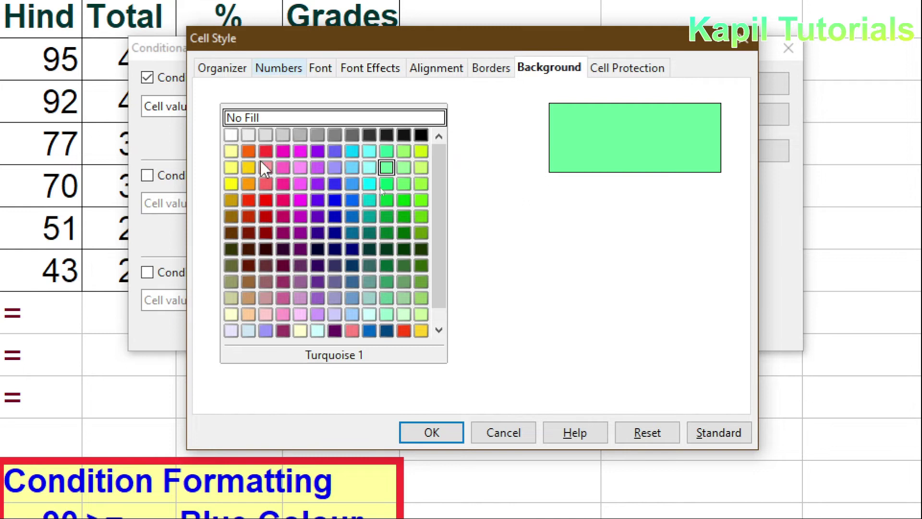
click(265, 313)
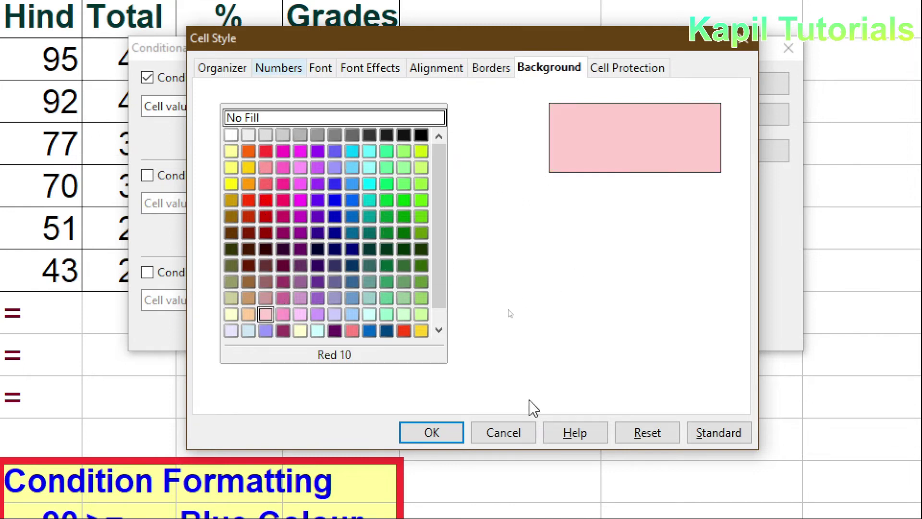
click(429, 431)
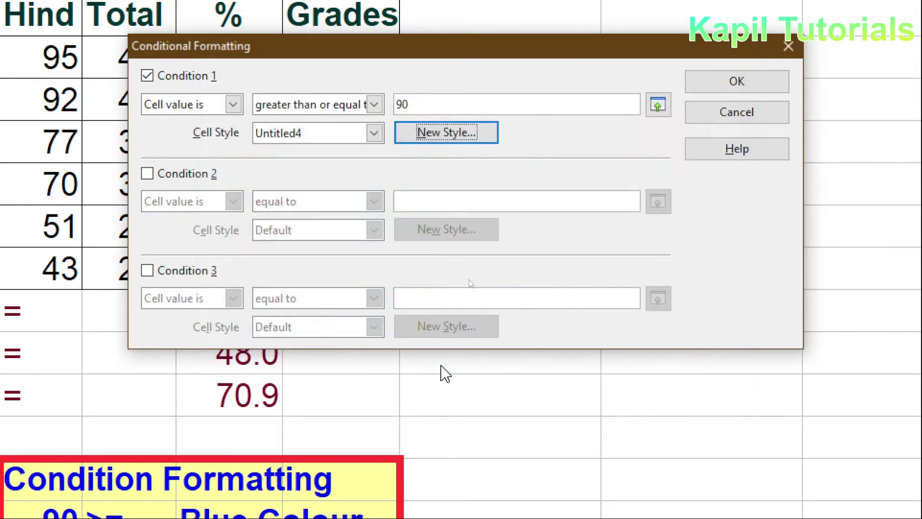
click(737, 84)
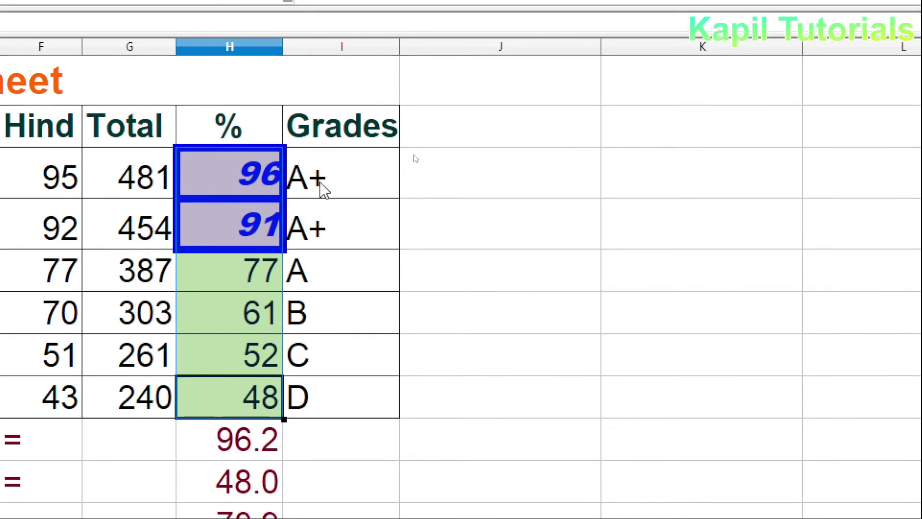
Step: Reselect the % cells, enable Condition 2 as greater than or equal to, and start a new style
click(361, 354)
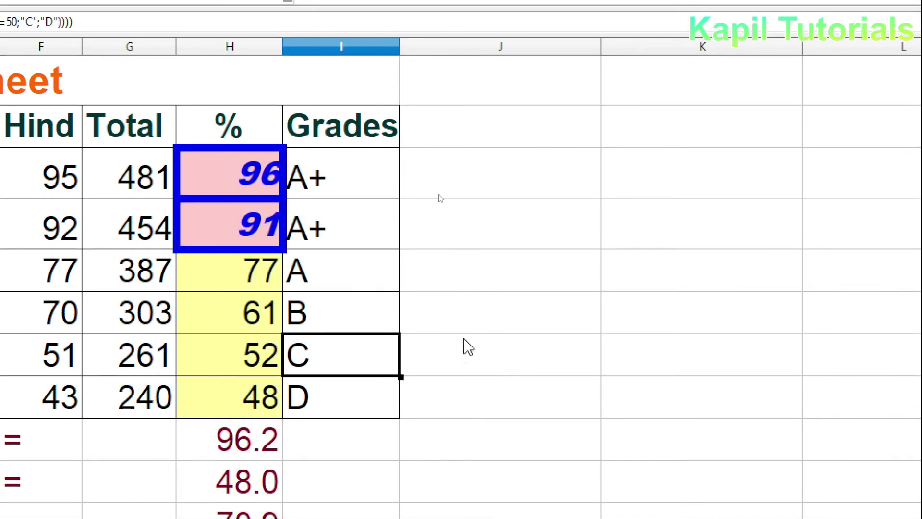
drag(212, 173, 222, 397)
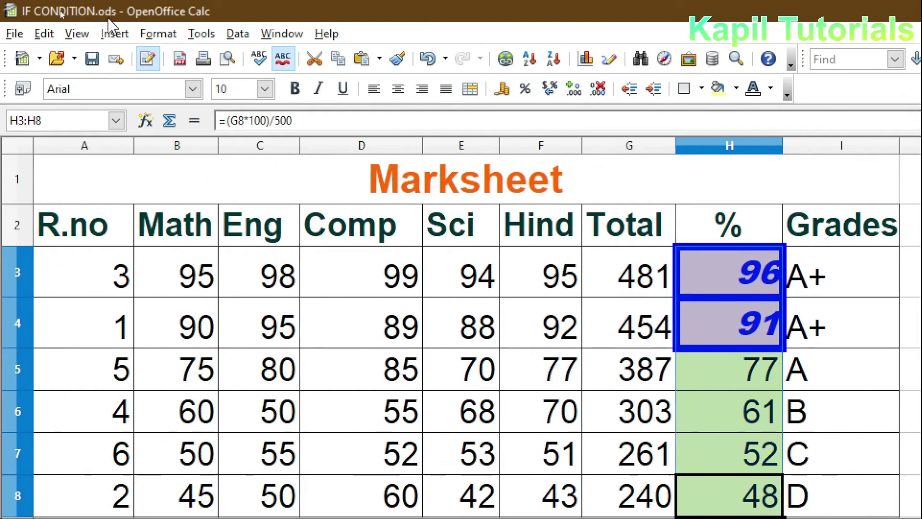
click(140, 33)
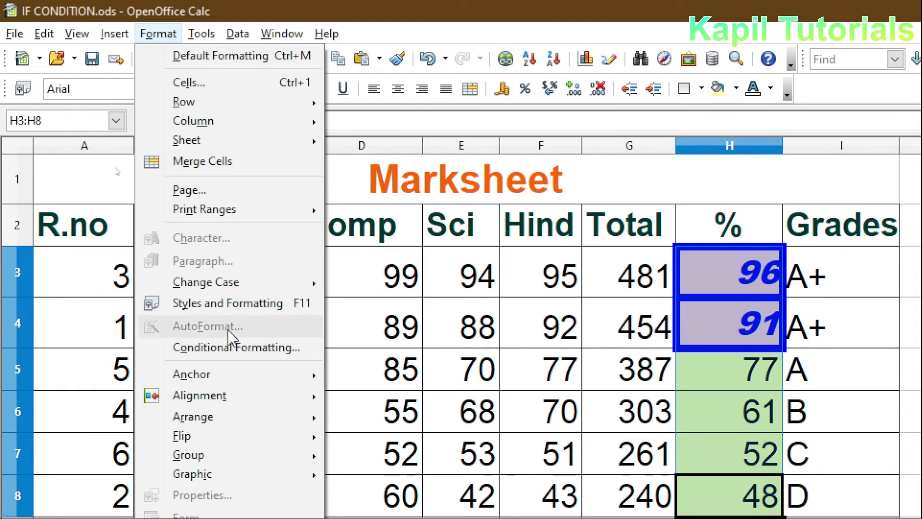
click(237, 347)
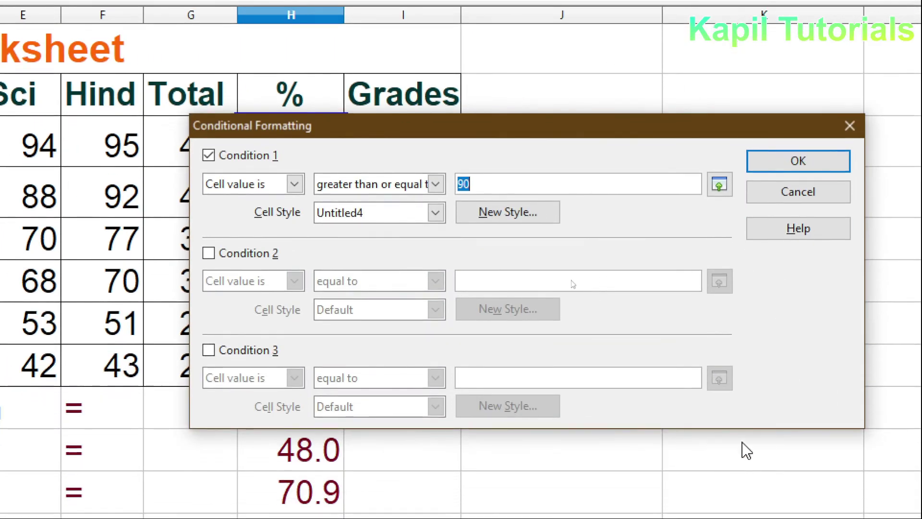
drag(264, 222, 407, 220)
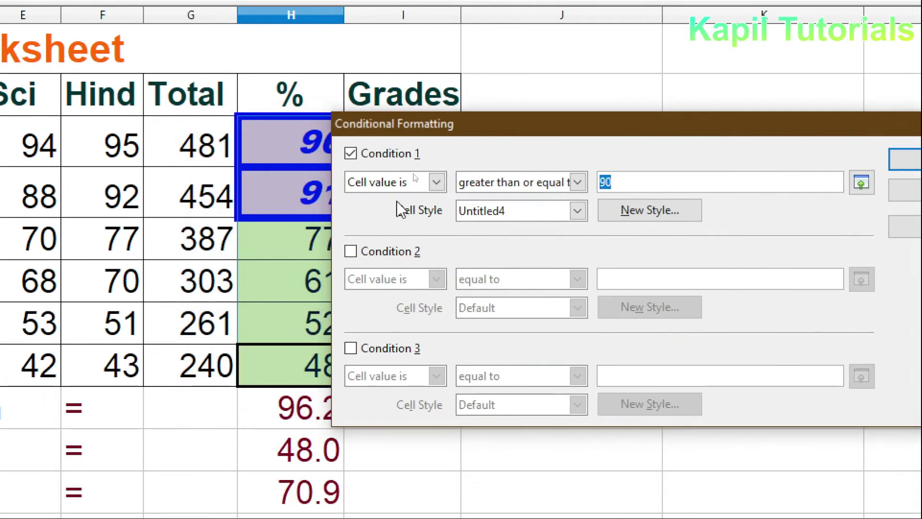
click(351, 252)
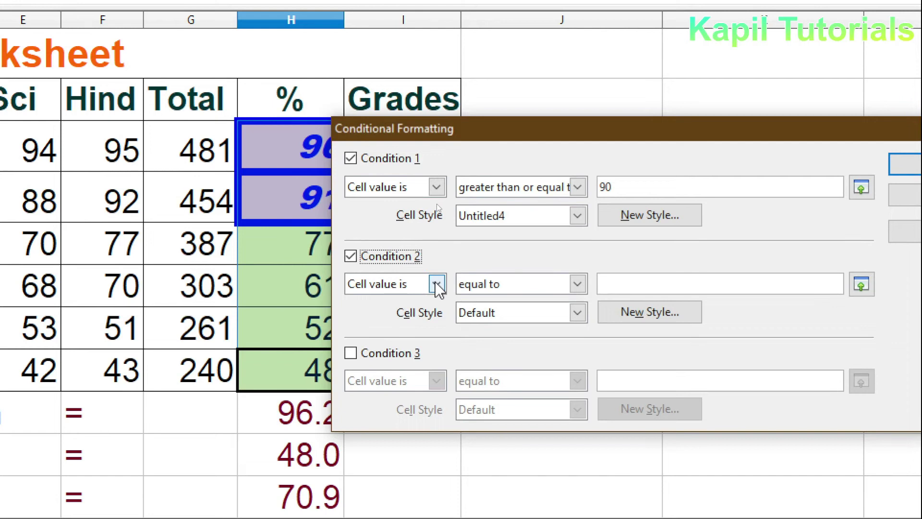
click(577, 284)
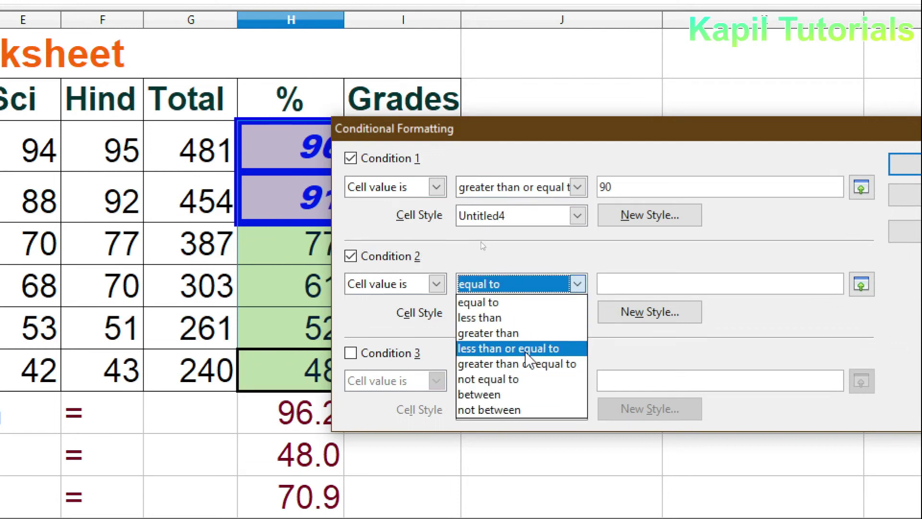
click(524, 364)
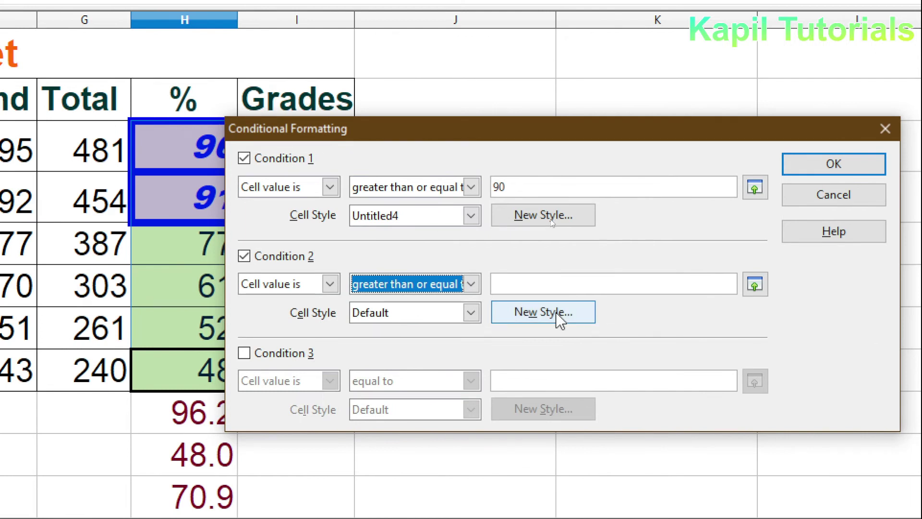
click(557, 313)
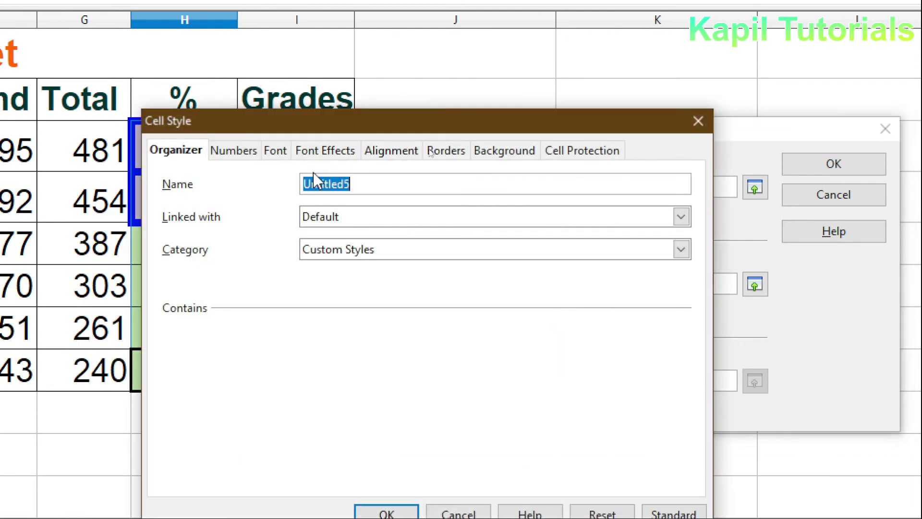
Step: Set Condition 2's new style text colour to Green 4
click(282, 153)
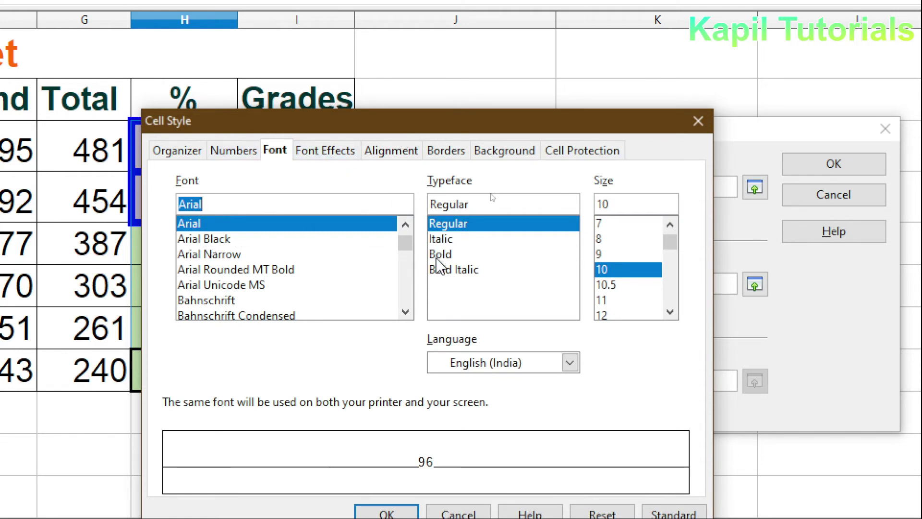
click(337, 159)
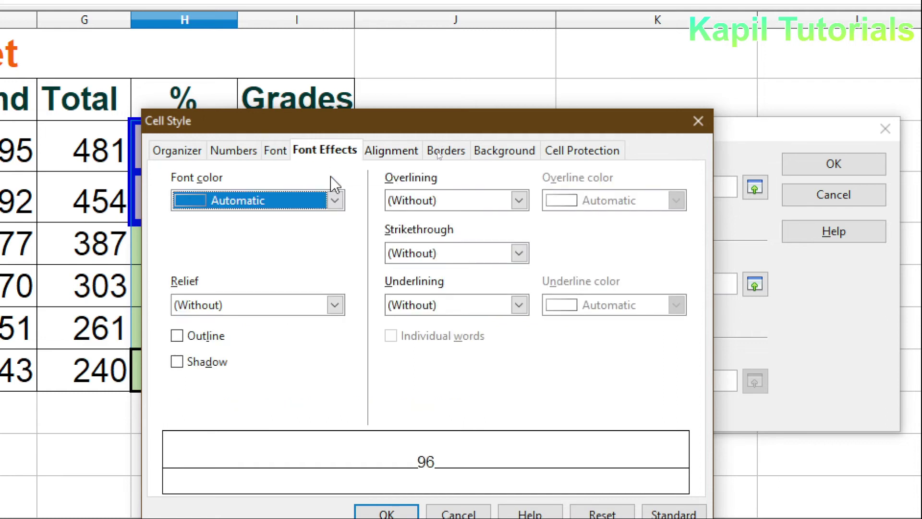
click(335, 200)
drag(335, 231, 343, 262)
click(216, 249)
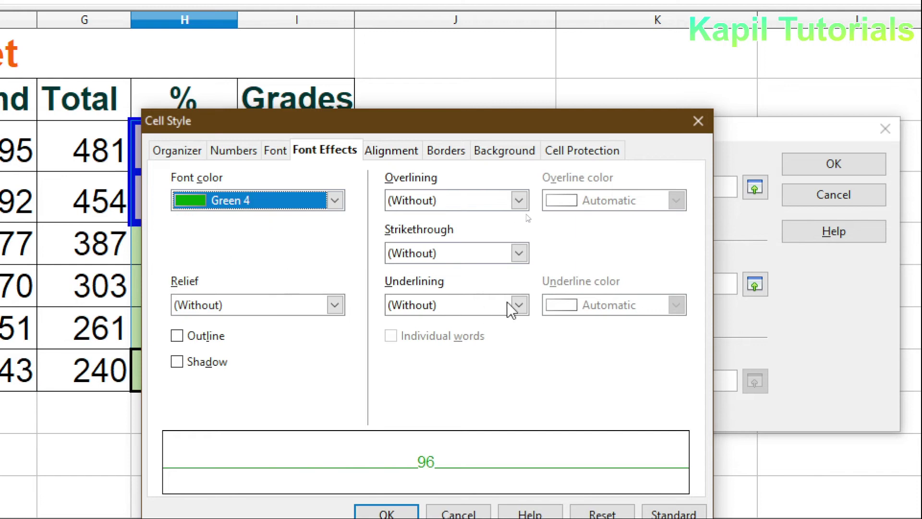
Step: Add 1.10 pt green borders on all four sides and a Turquoise 10 background, then save
click(439, 154)
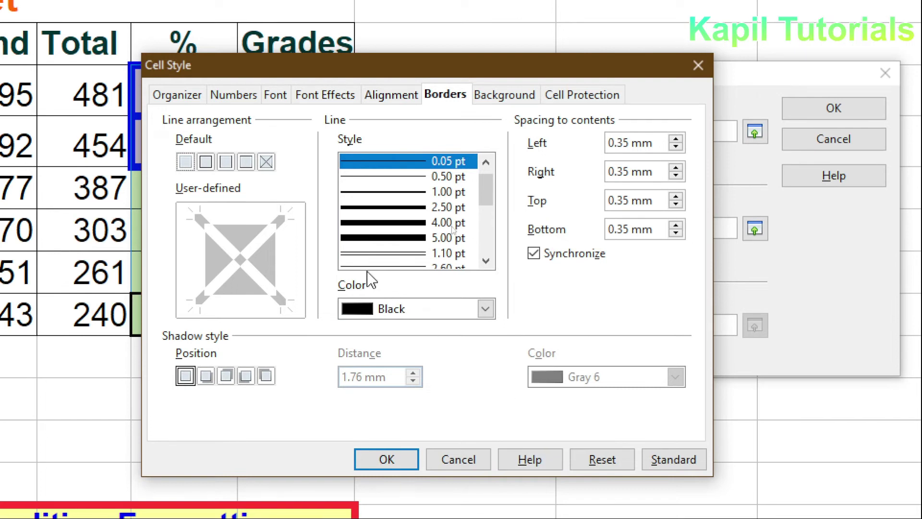
click(486, 309)
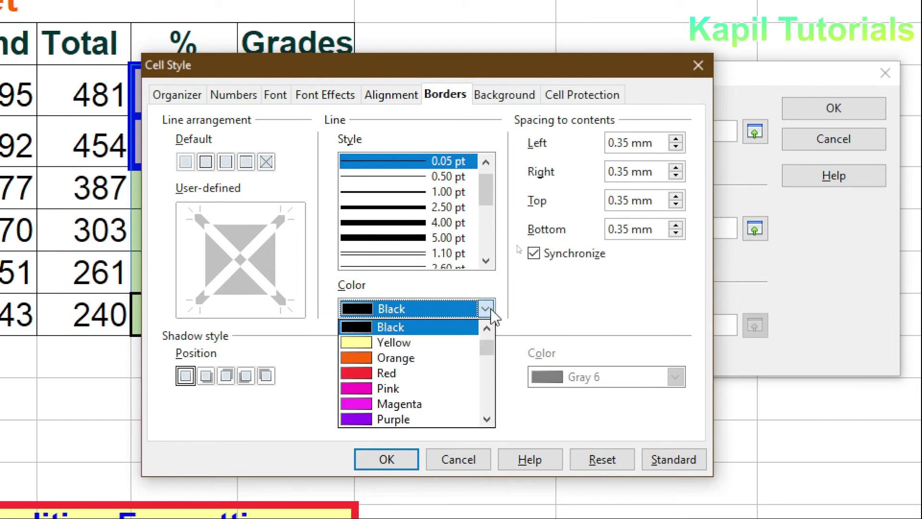
drag(487, 327, 490, 359)
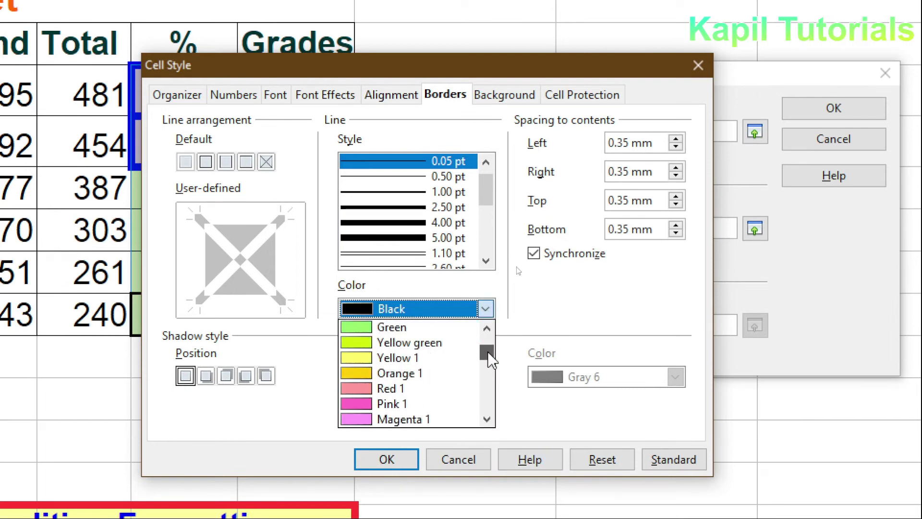
click(405, 327)
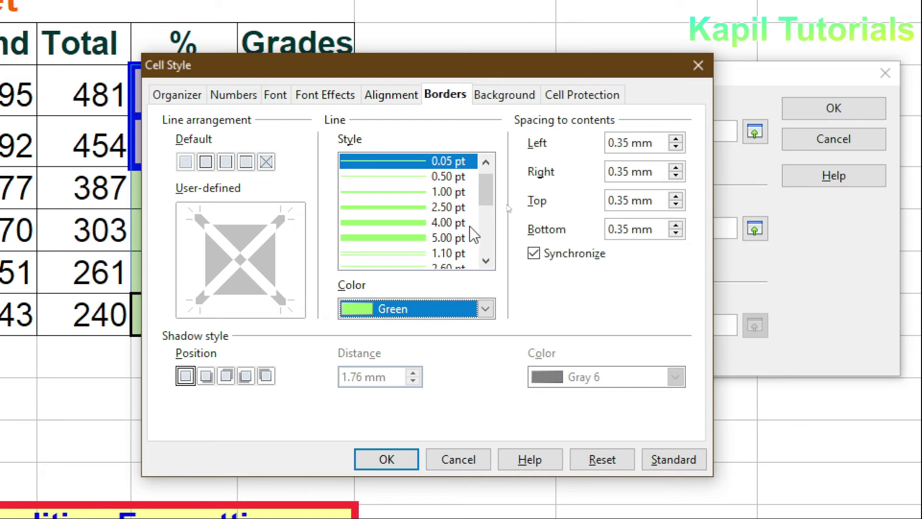
click(413, 253)
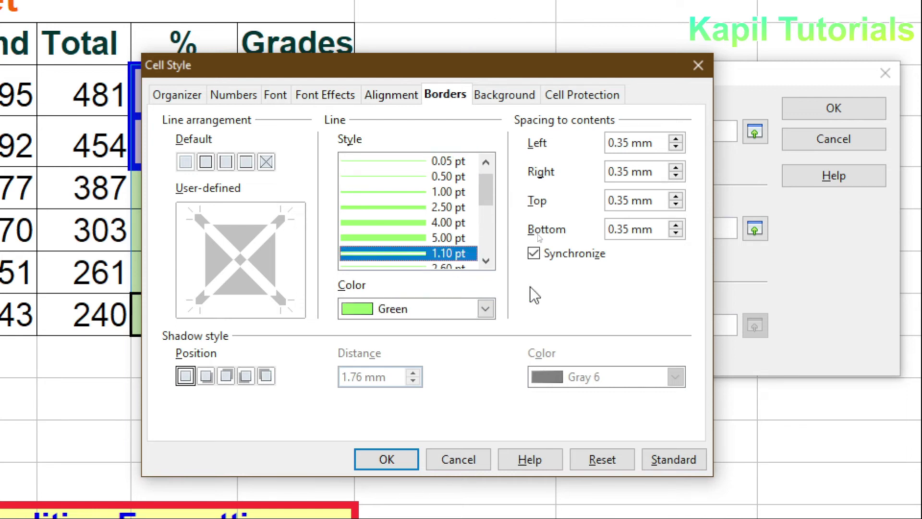
click(206, 162)
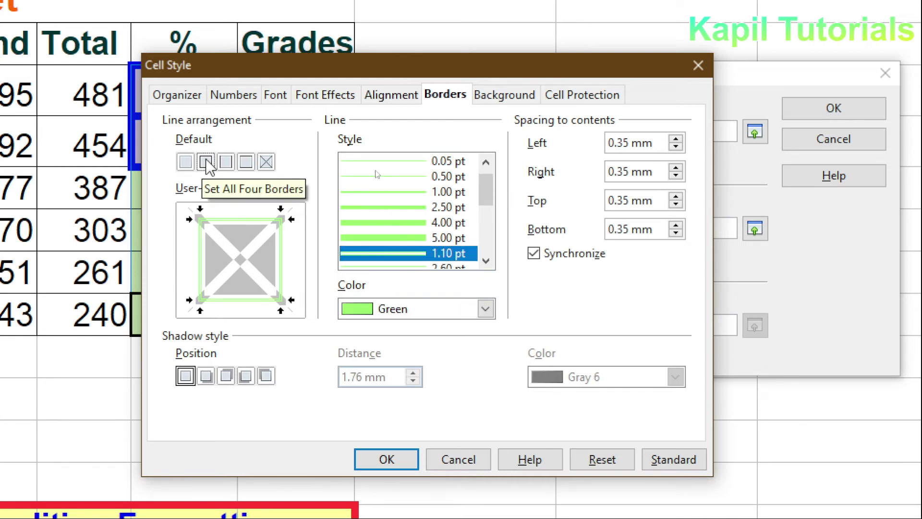
click(514, 96)
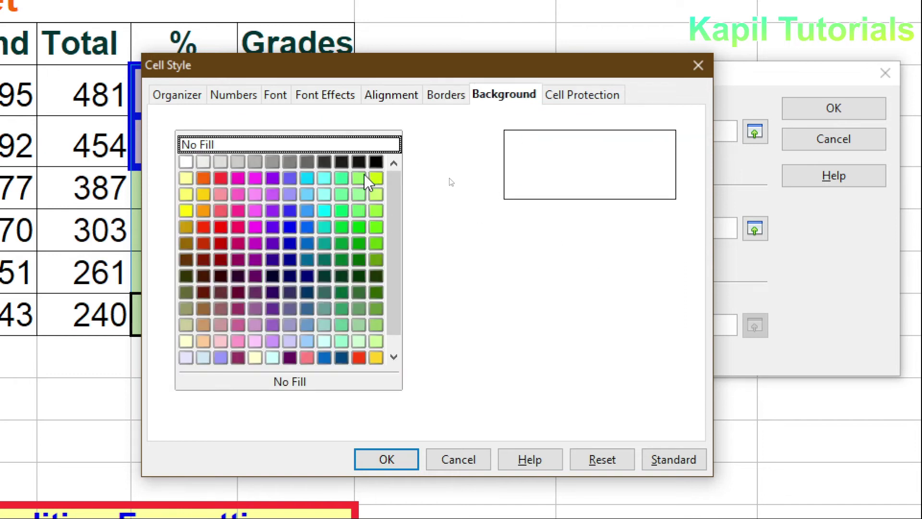
click(341, 340)
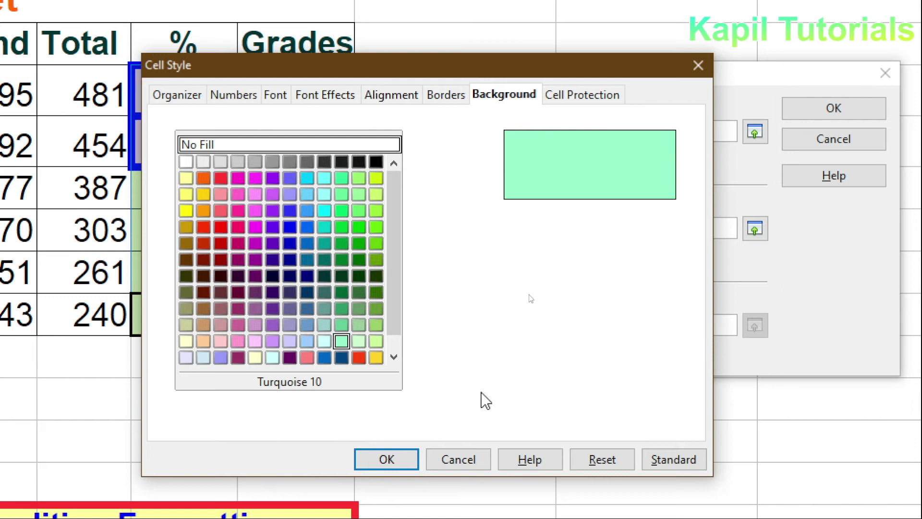
click(391, 454)
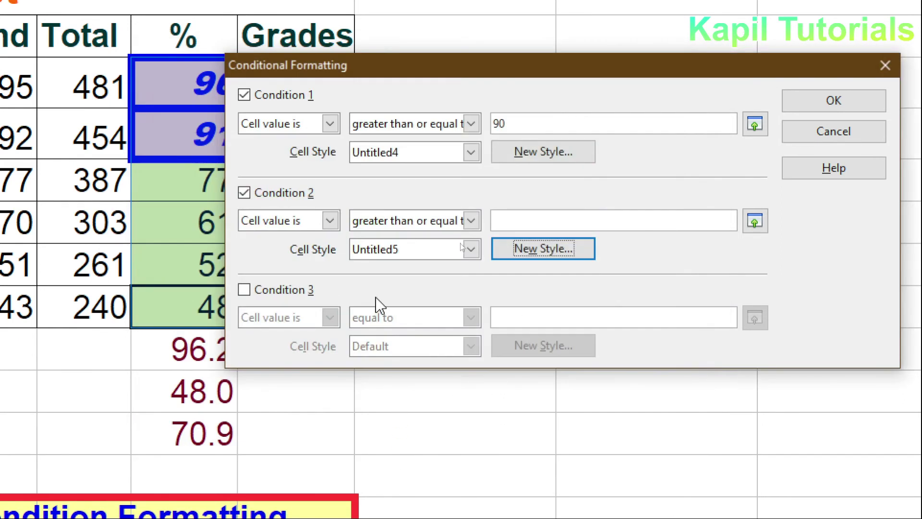
Step: Add Condition 3 as 'less than 50', with Condition 2 at 60, and start a new style for it
click(244, 289)
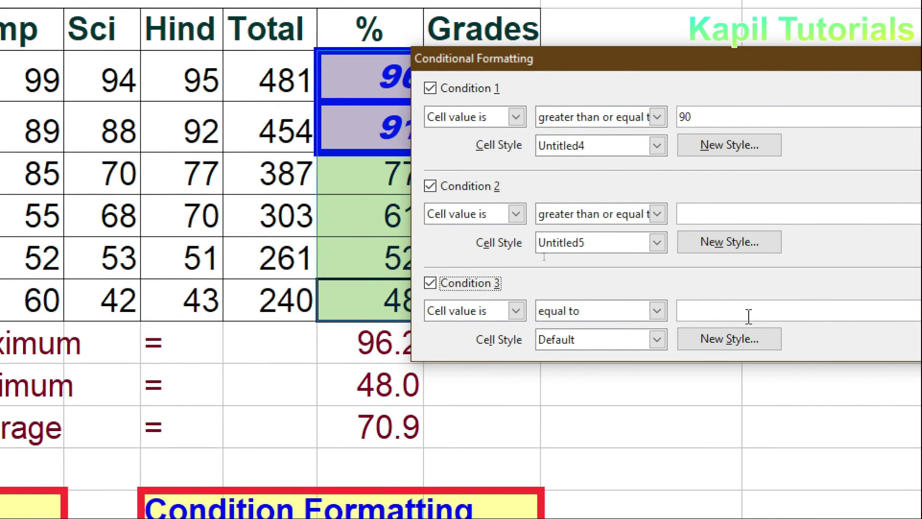
click(682, 311)
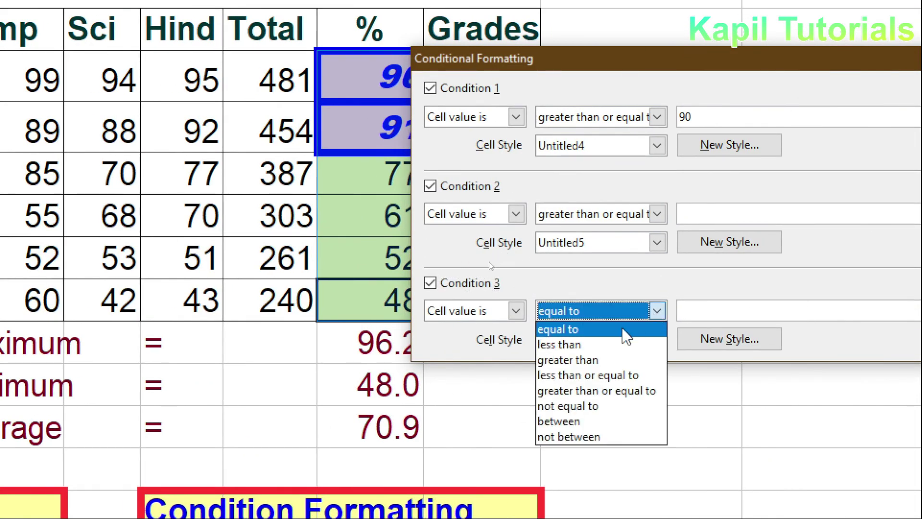
click(590, 345)
click(702, 311)
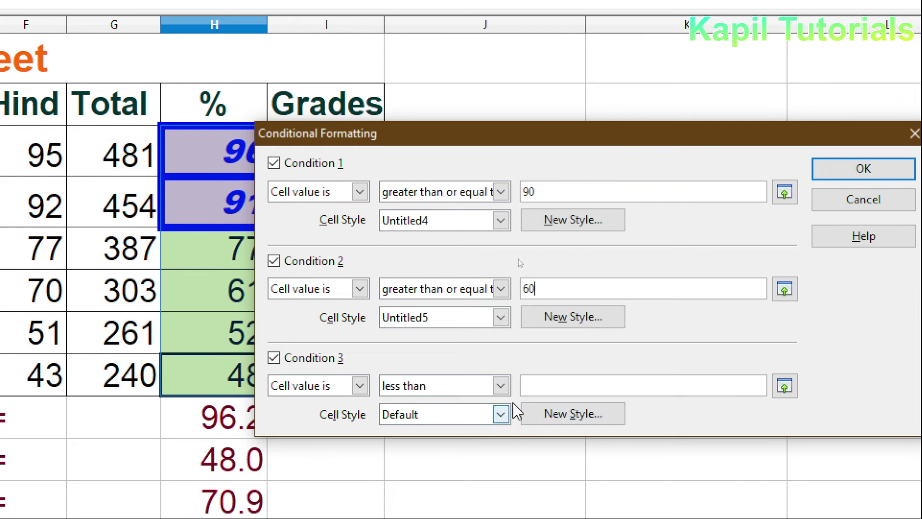
click(537, 389)
text(50)
click(565, 414)
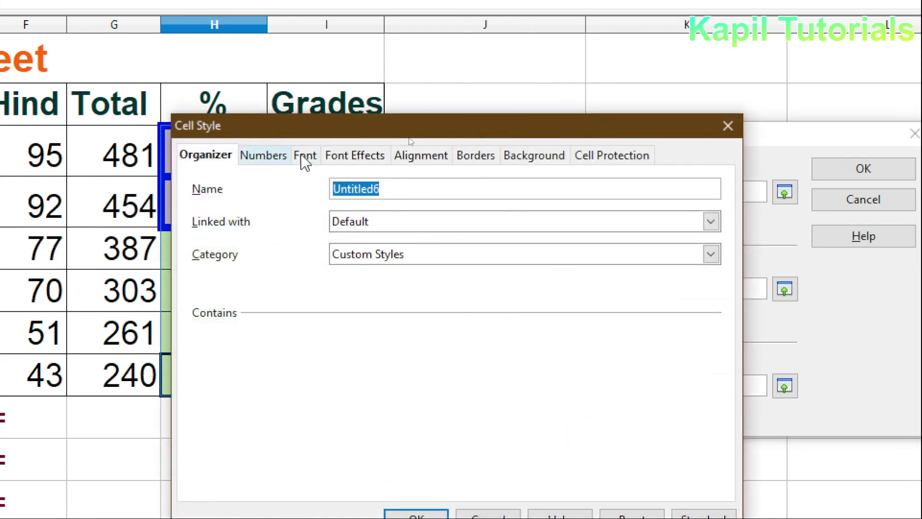
Step: Give the new style Arial Black font in Red 3
click(263, 155)
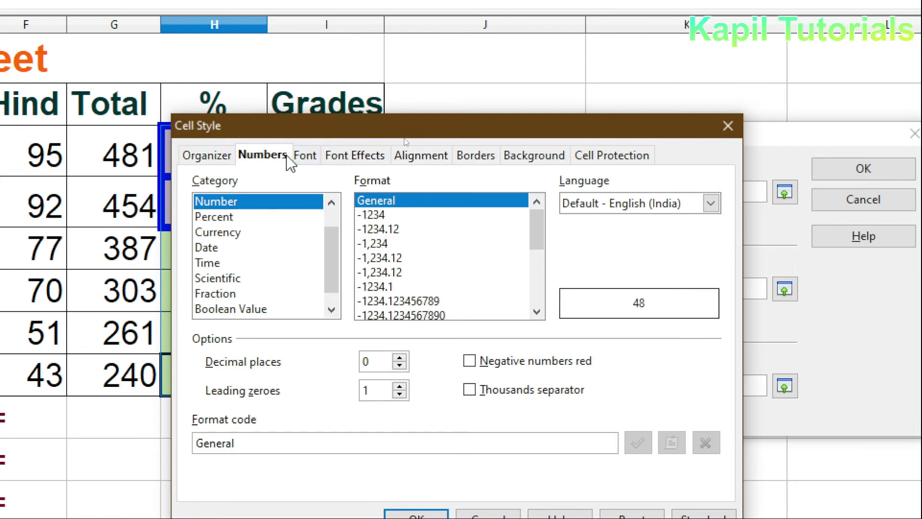
click(305, 155)
click(247, 245)
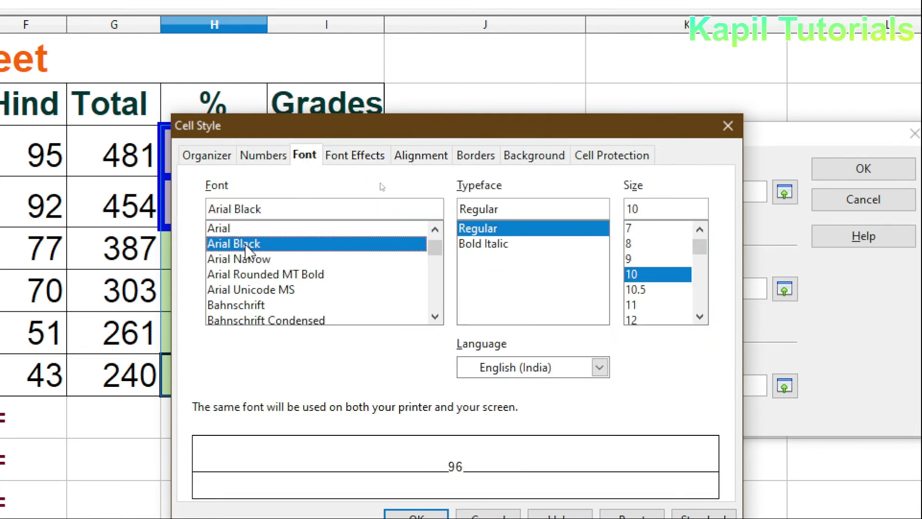
click(361, 159)
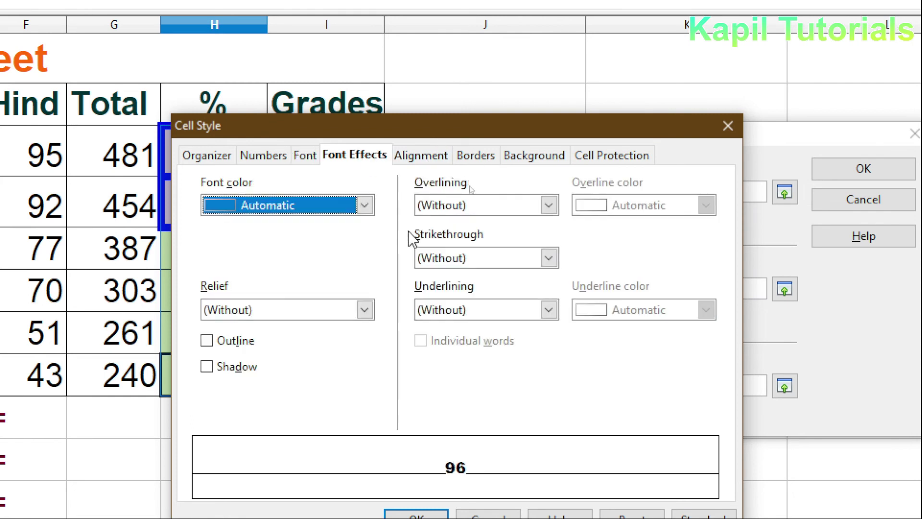
click(366, 210)
drag(361, 227, 364, 258)
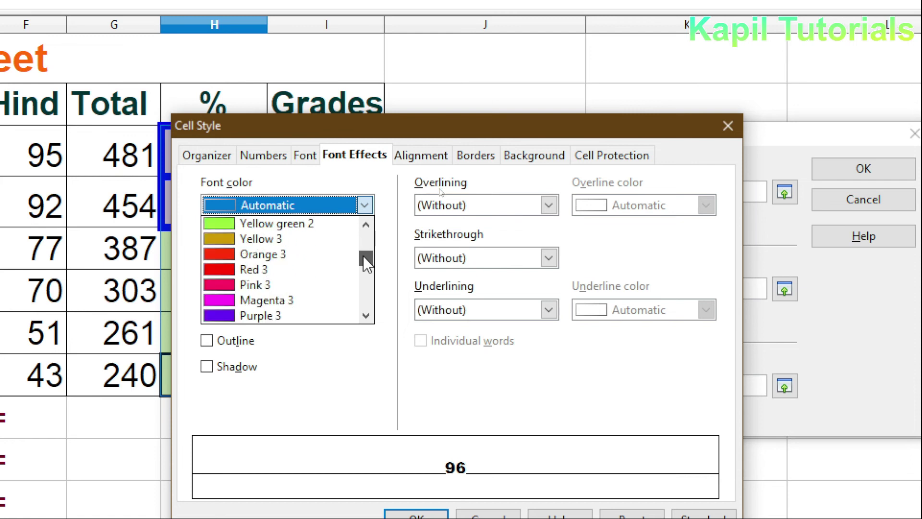
click(266, 270)
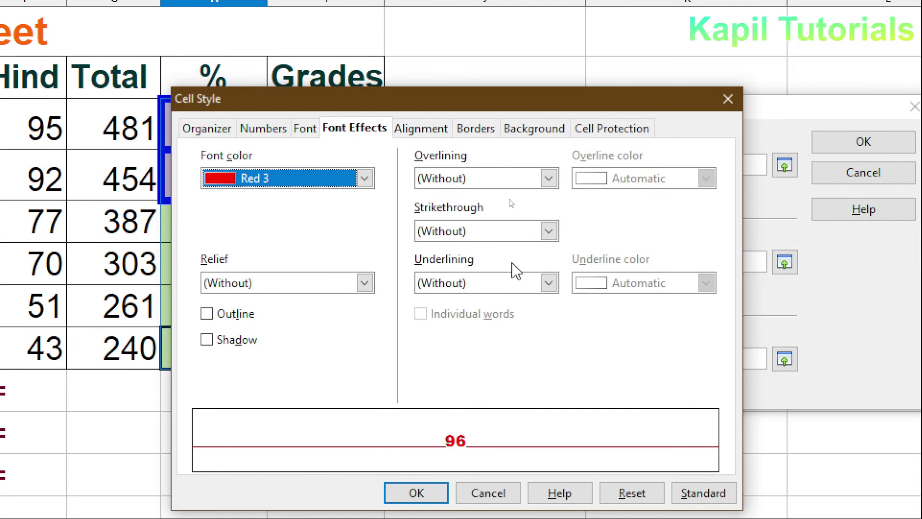
Step: Add Orange 3 borders on all four sides at 0.50 pt
click(475, 129)
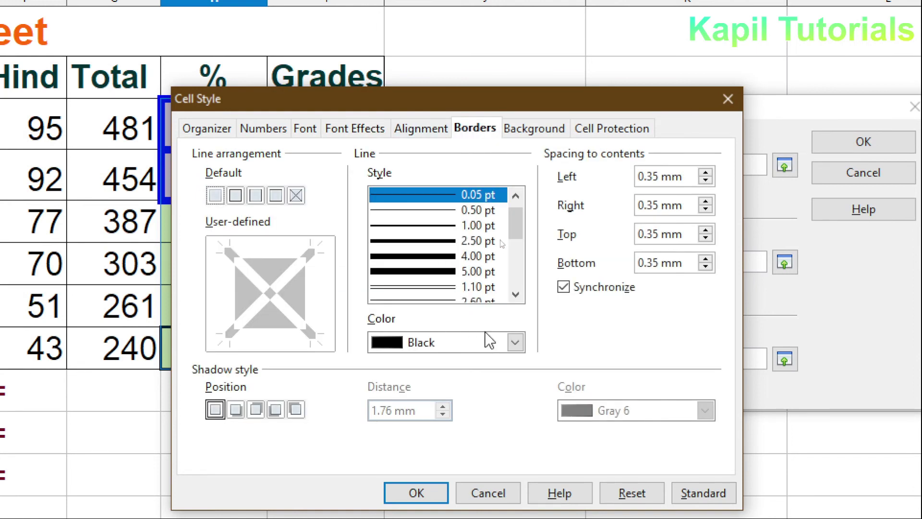
click(510, 346)
drag(516, 381, 519, 401)
click(432, 422)
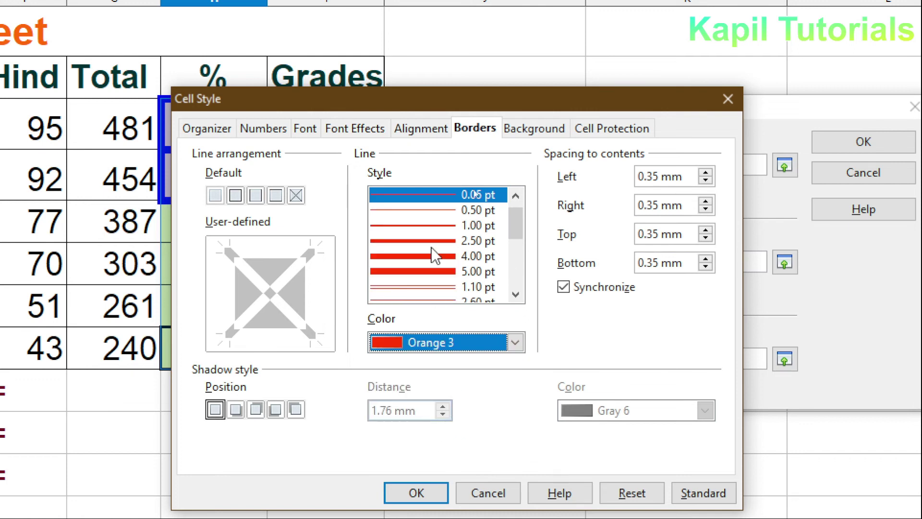
click(235, 195)
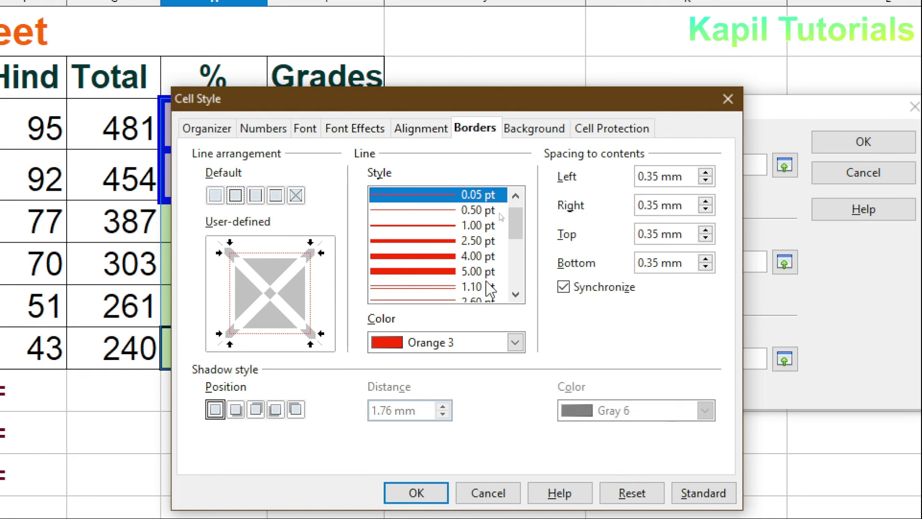
click(416, 211)
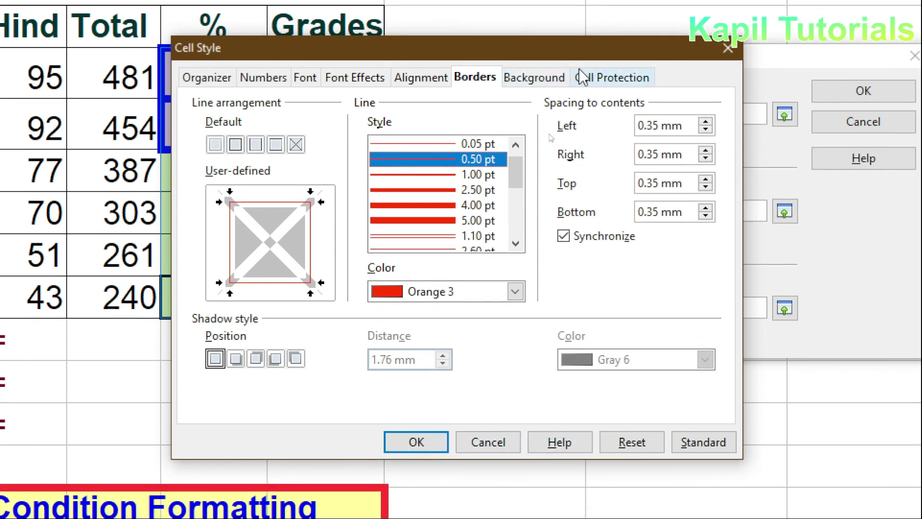
Step: Set an Orange 10 background, save the style, and apply all three conditional rules
click(539, 77)
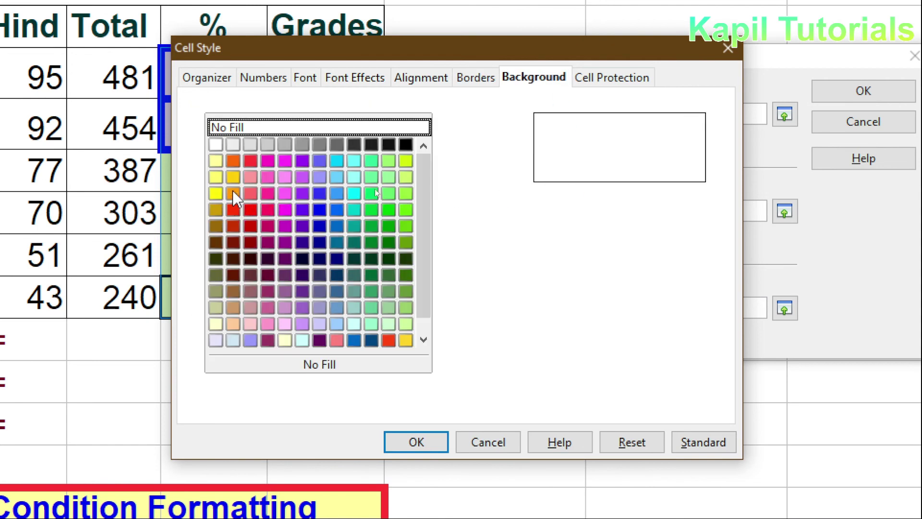
click(234, 323)
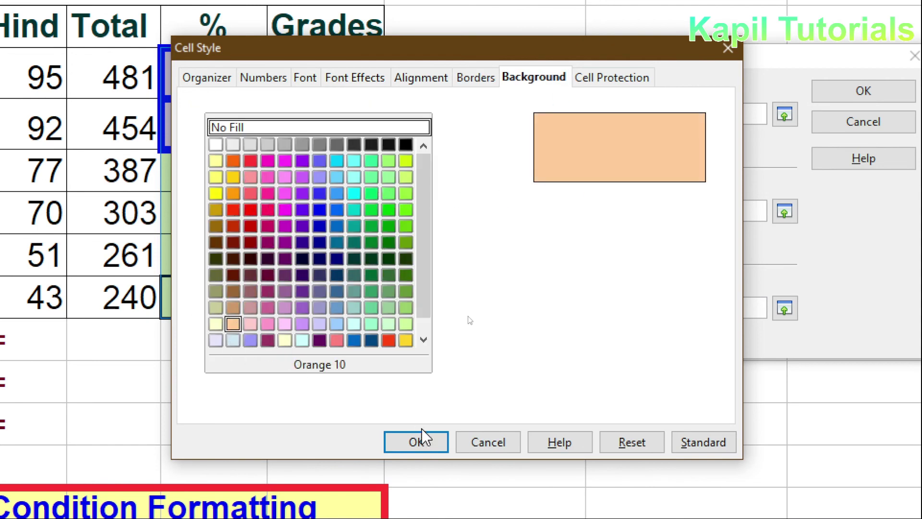
click(422, 444)
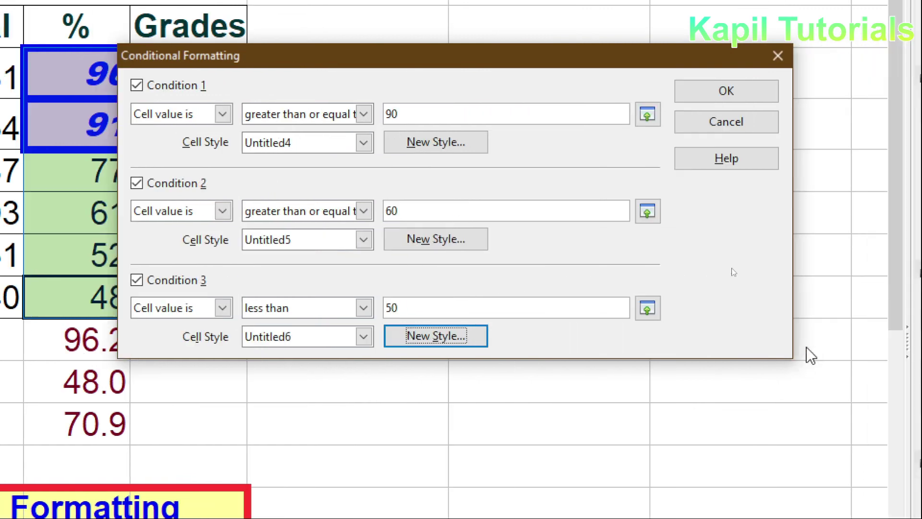
click(720, 91)
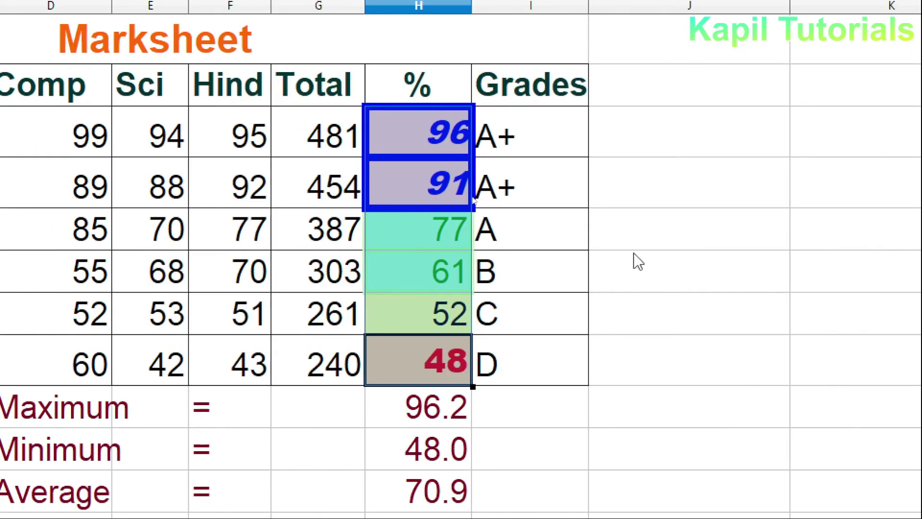
click(291, 204)
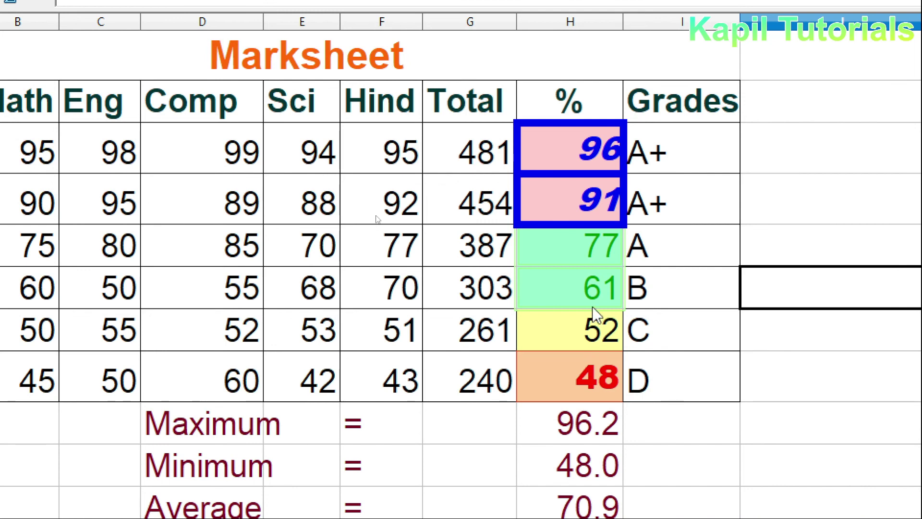
click(451, 261)
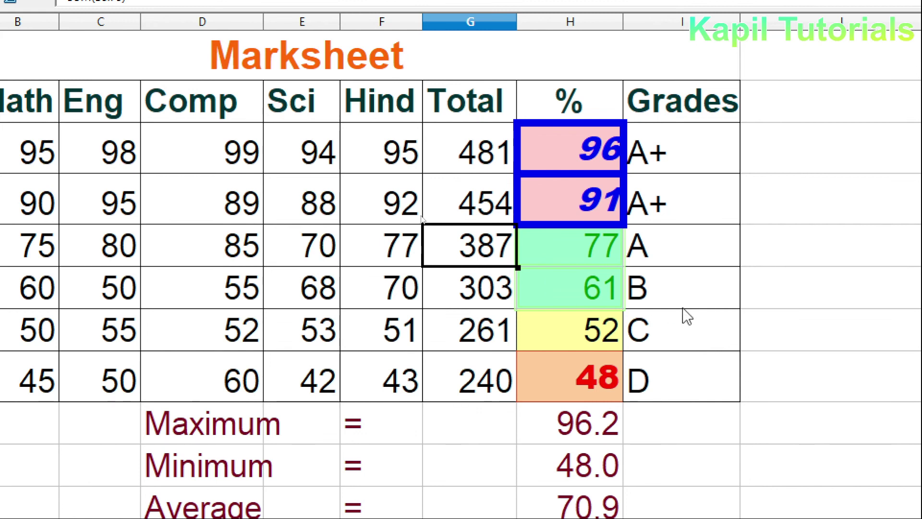
text(230)
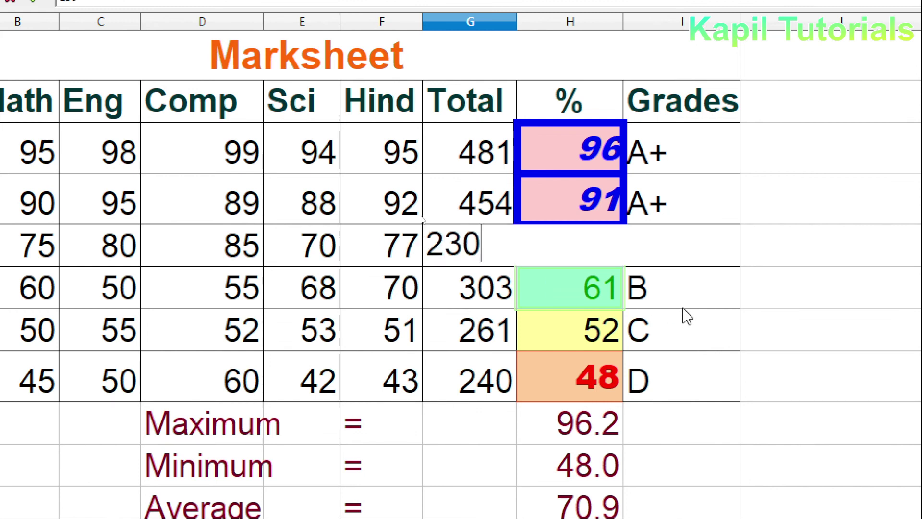
key(Return)
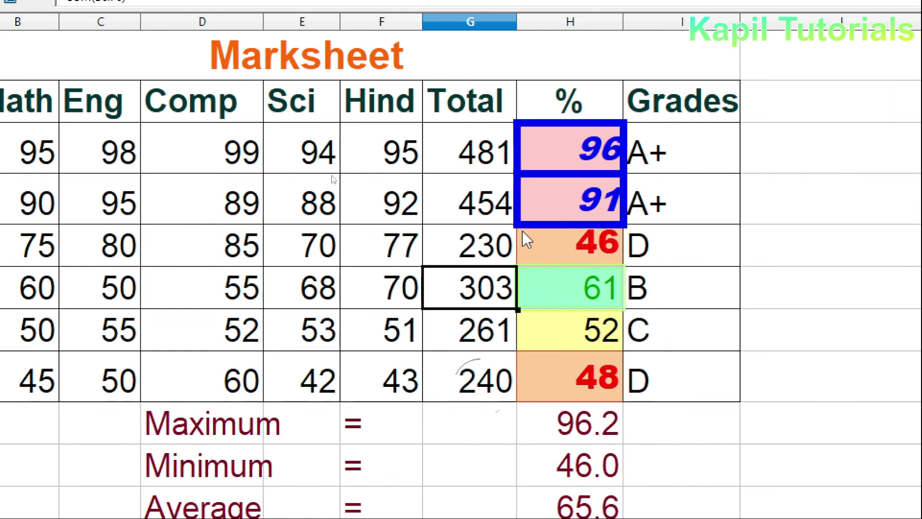
click(478, 204)
drag(517, 225, 513, 263)
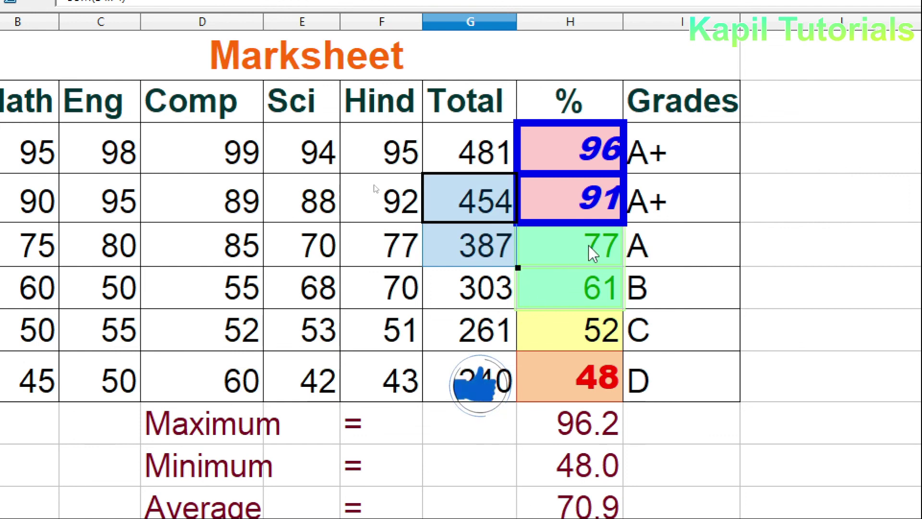